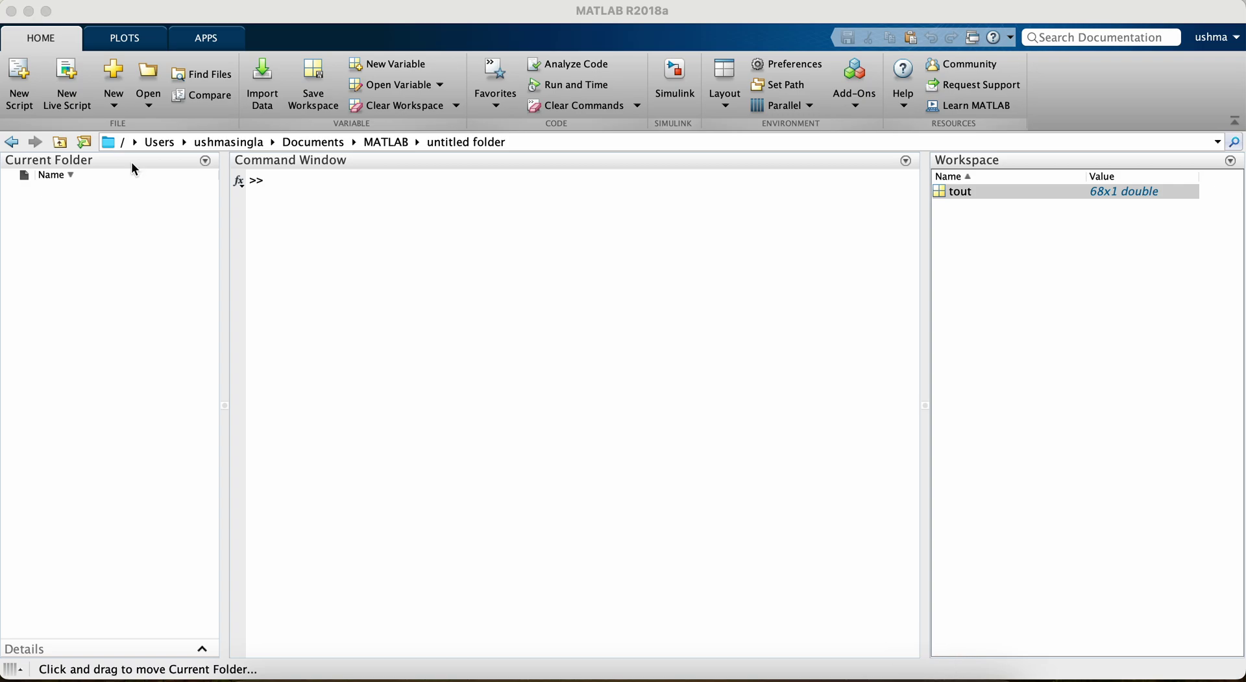
- Switch to the Relay model, display all sample time colors and annotations, and examine the Sample Time Legend before closing it
click(865, 679)
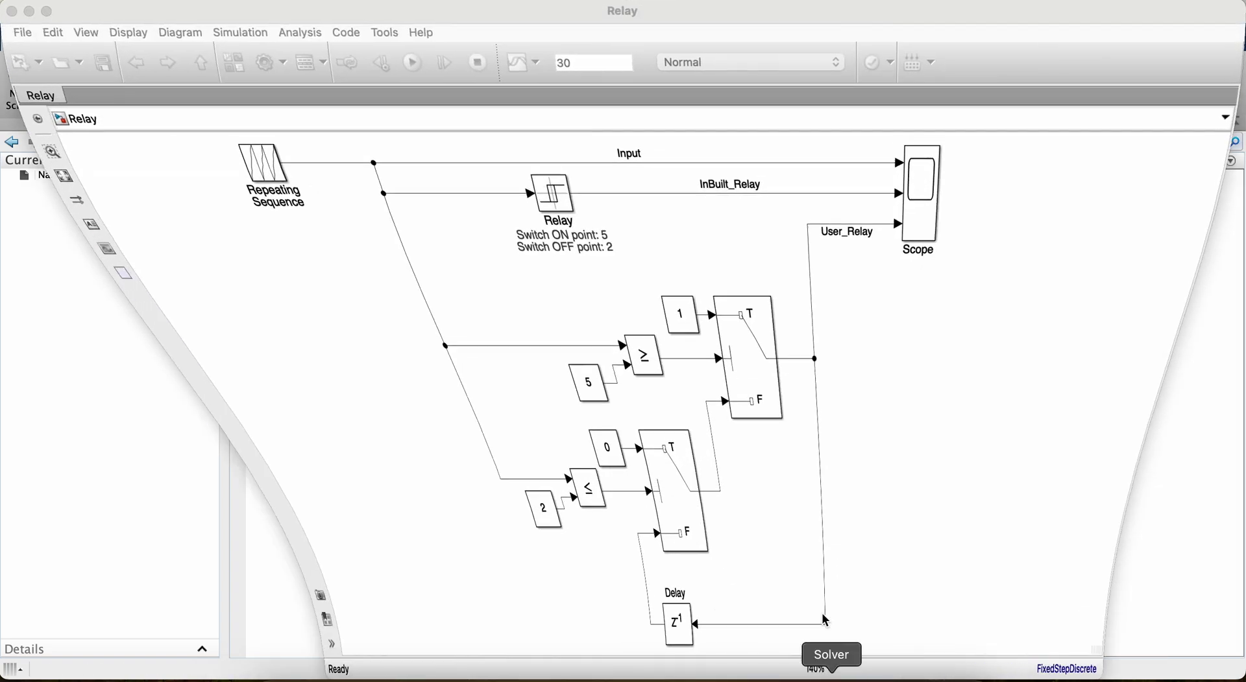
click(91, 36)
click(129, 36)
click(131, 37)
click(130, 34)
mouse_move(272, 95)
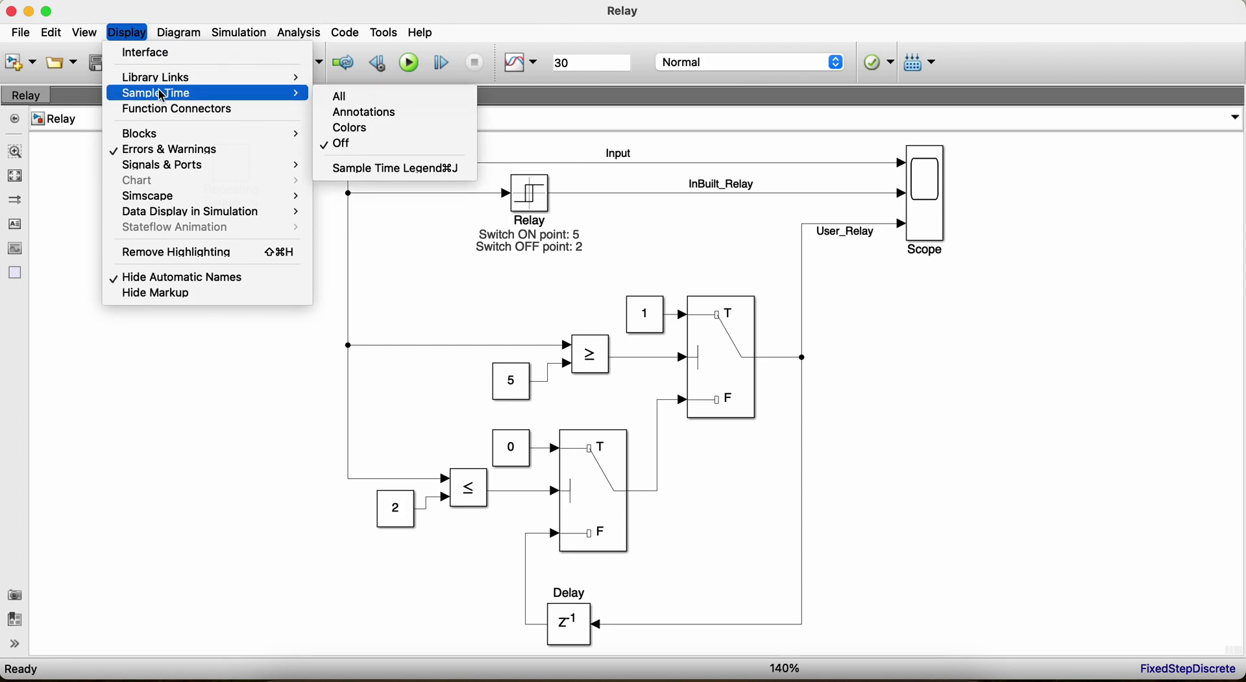
click(342, 97)
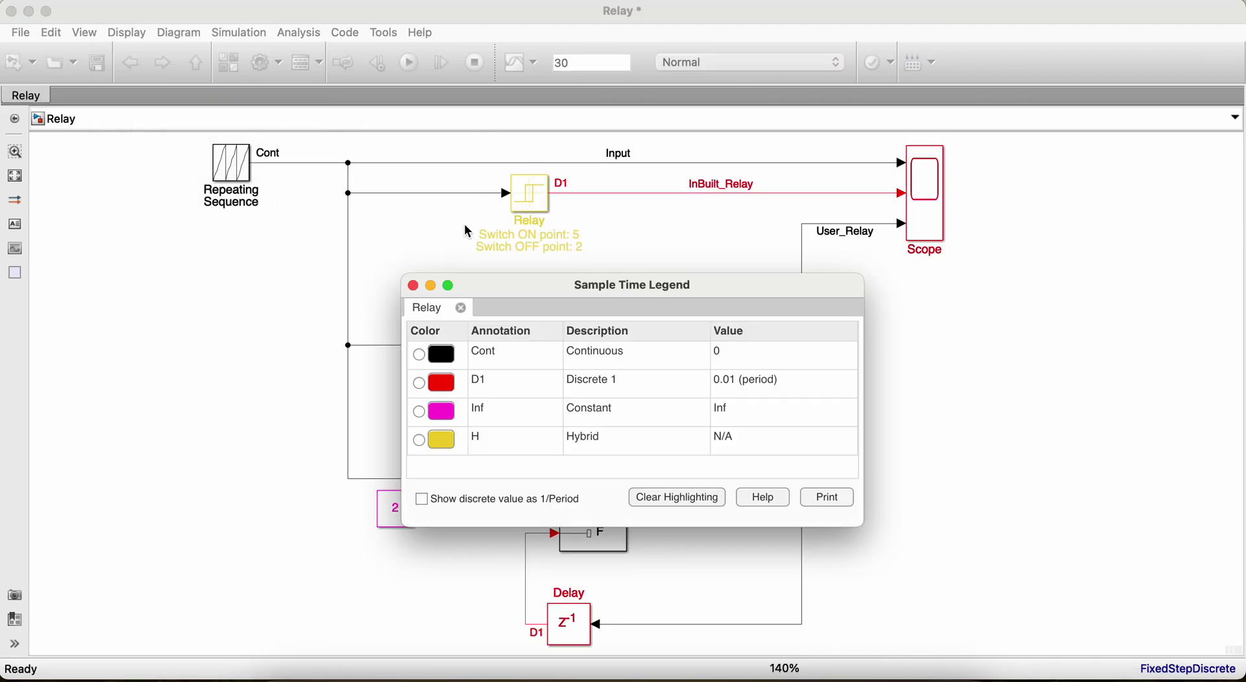
drag(596, 286, 1012, 269)
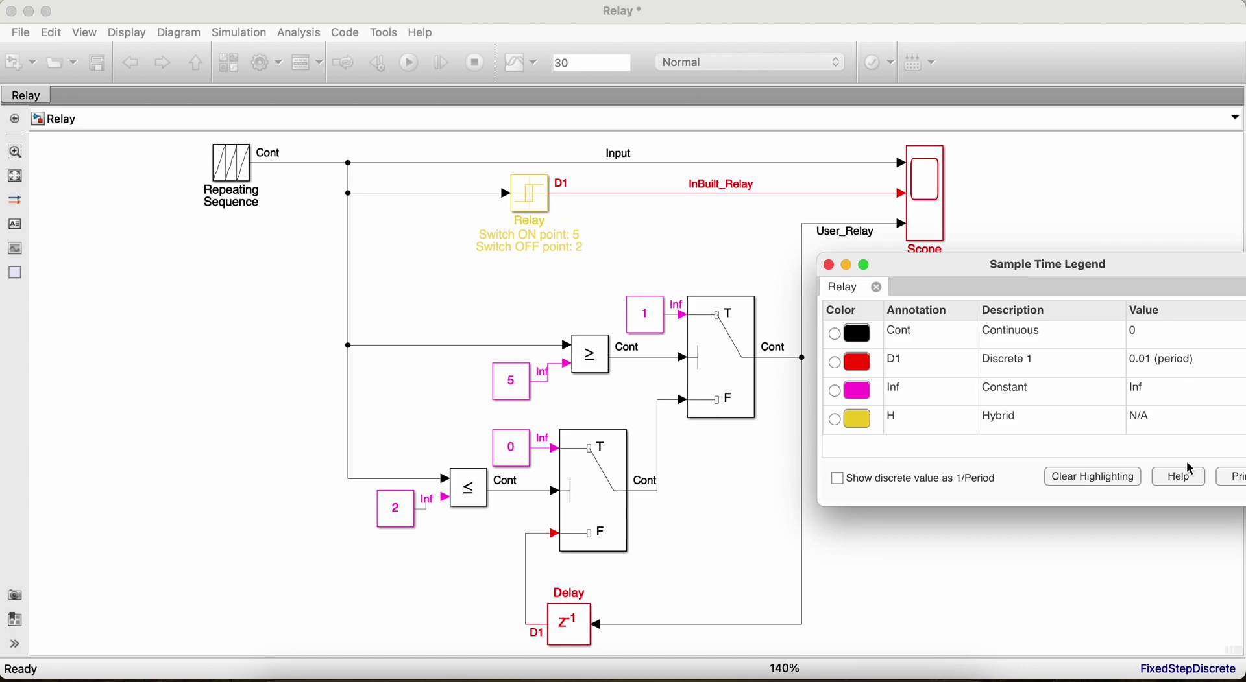
click(828, 266)
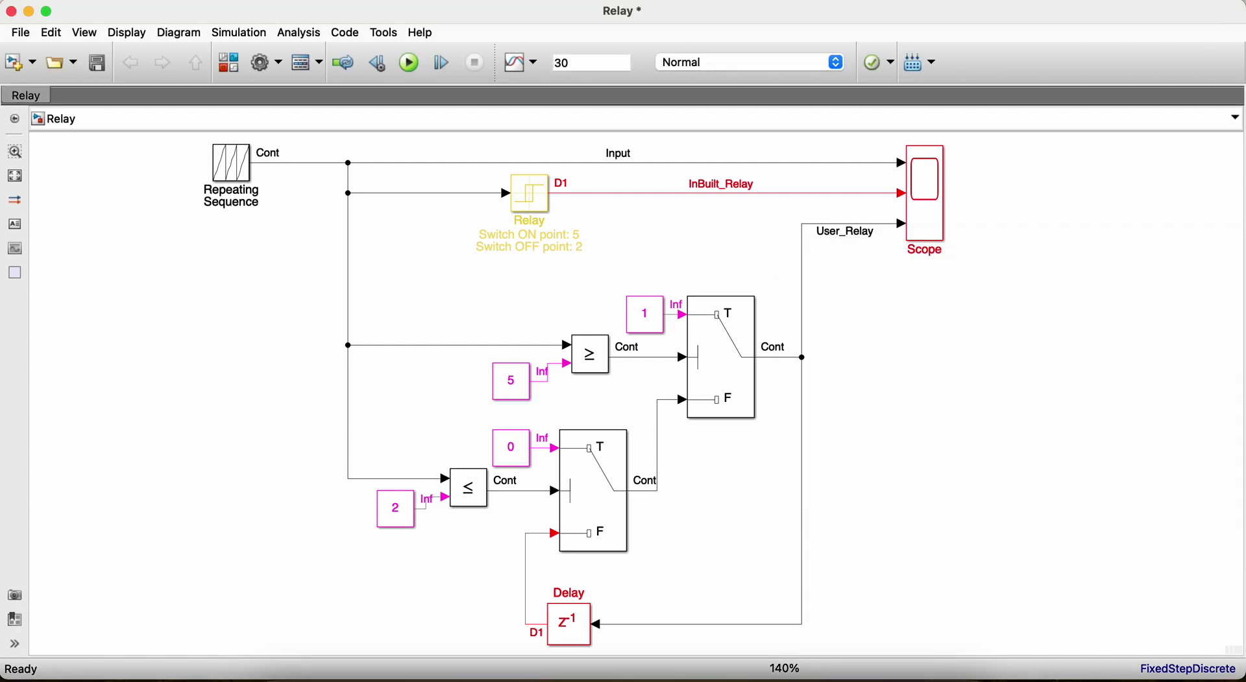
- Close the Relay model without saving and switch to the Solver model
click(11, 11)
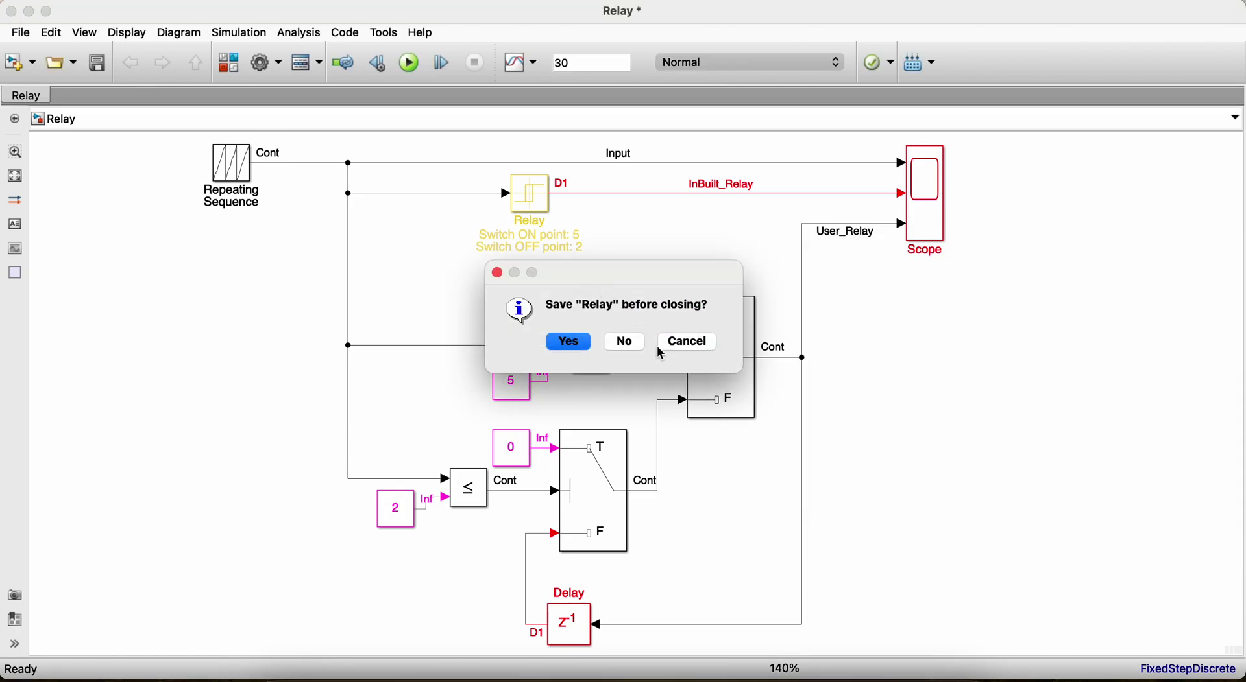
click(624, 342)
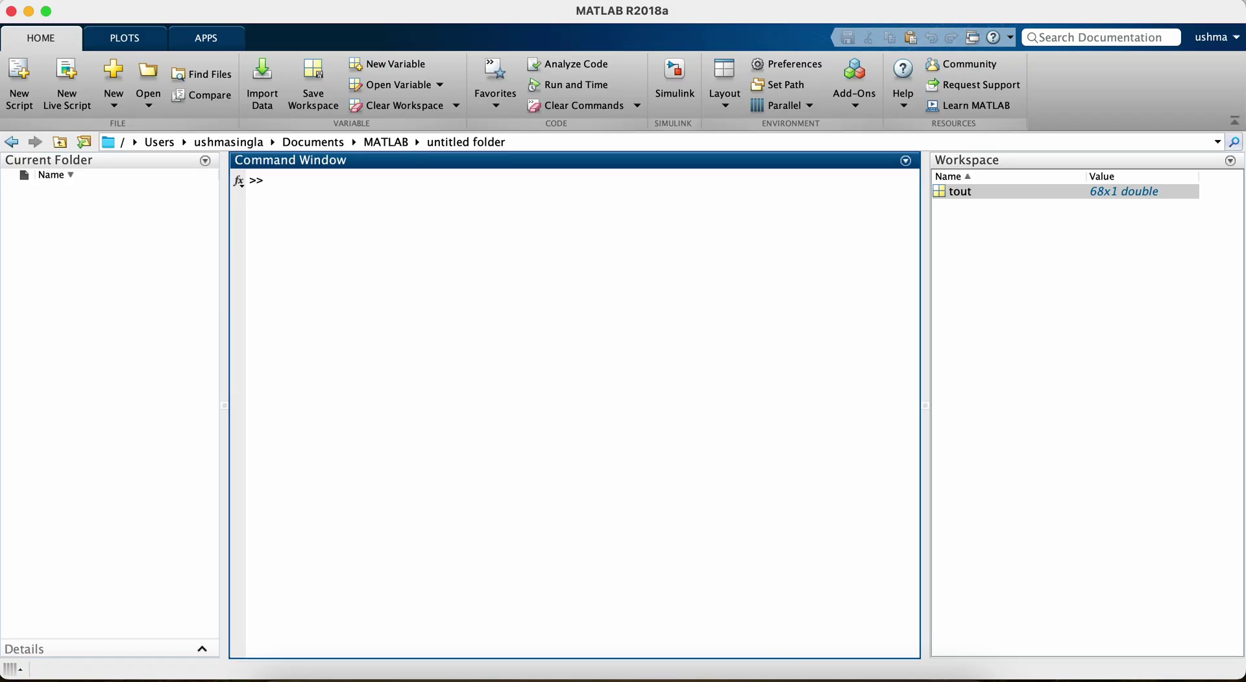
click(833, 674)
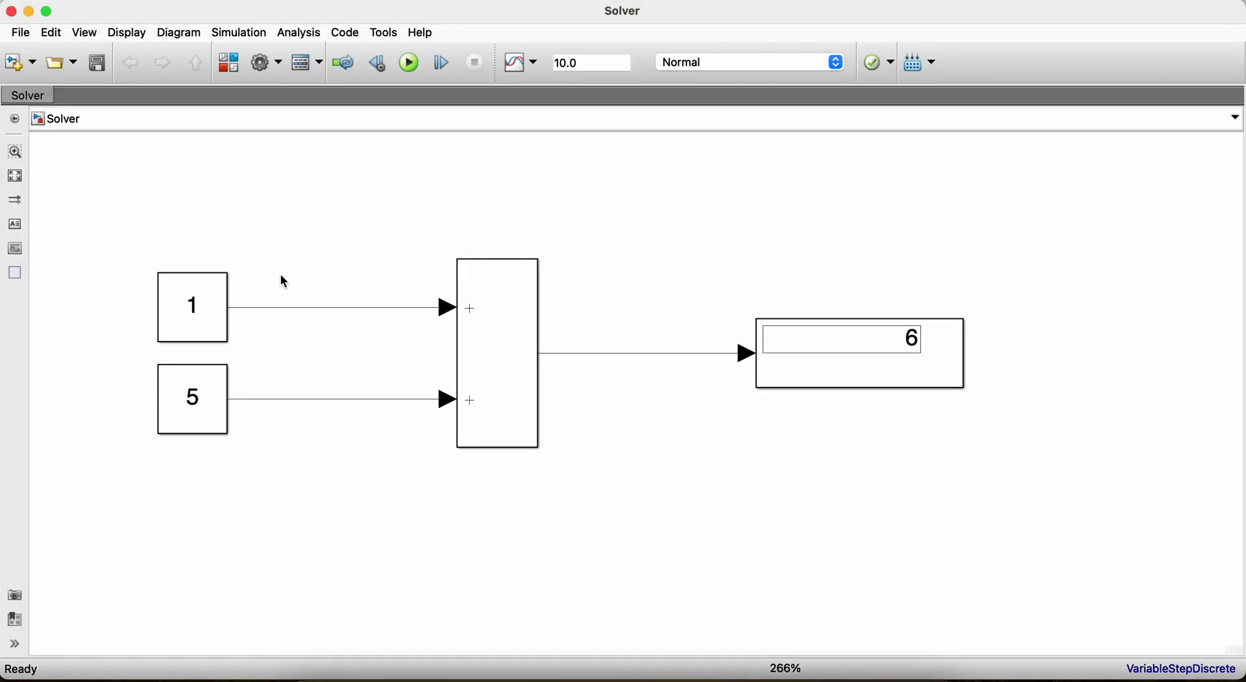
- Check the sample time settings of the two Constant blocks with values 1 and 5
double_click(197, 303)
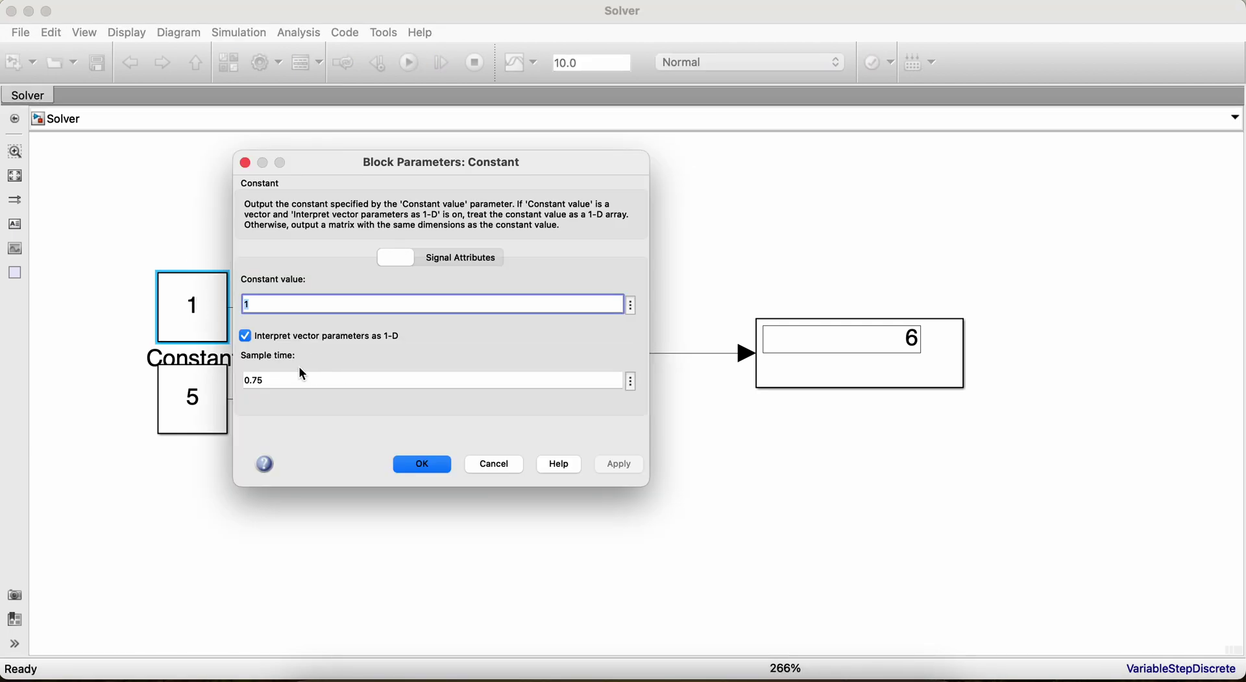
click(290, 381)
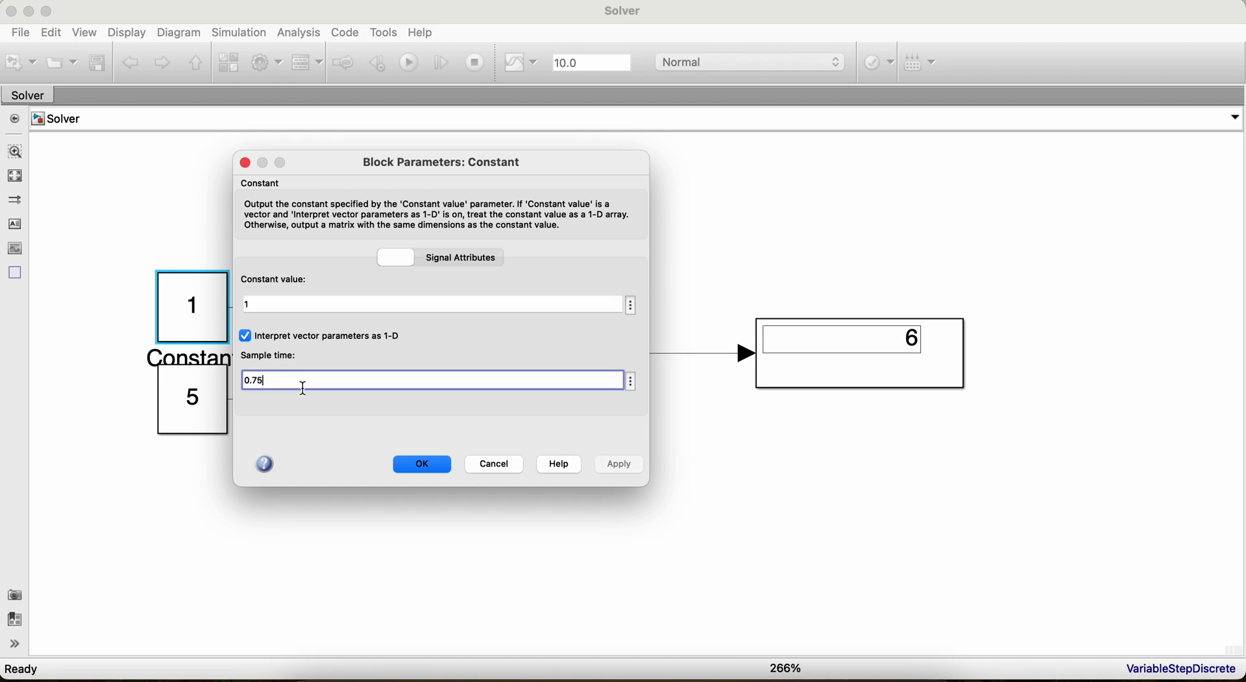
click(420, 465)
double_click(203, 398)
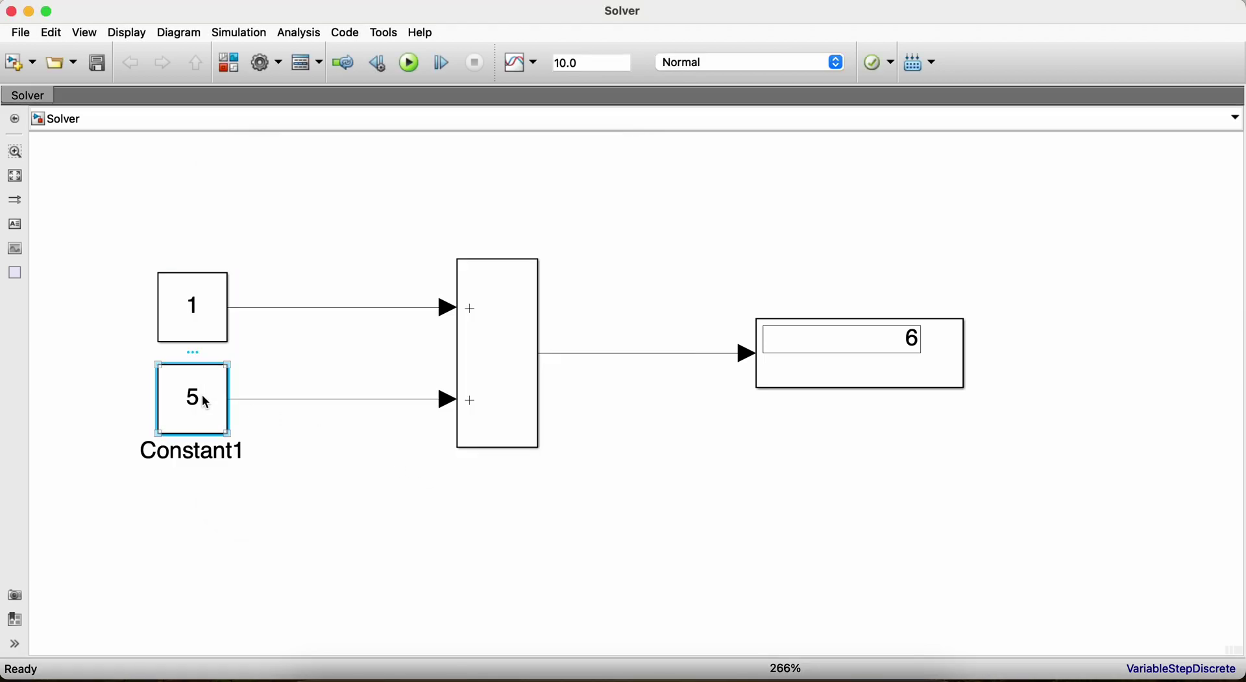
click(285, 472)
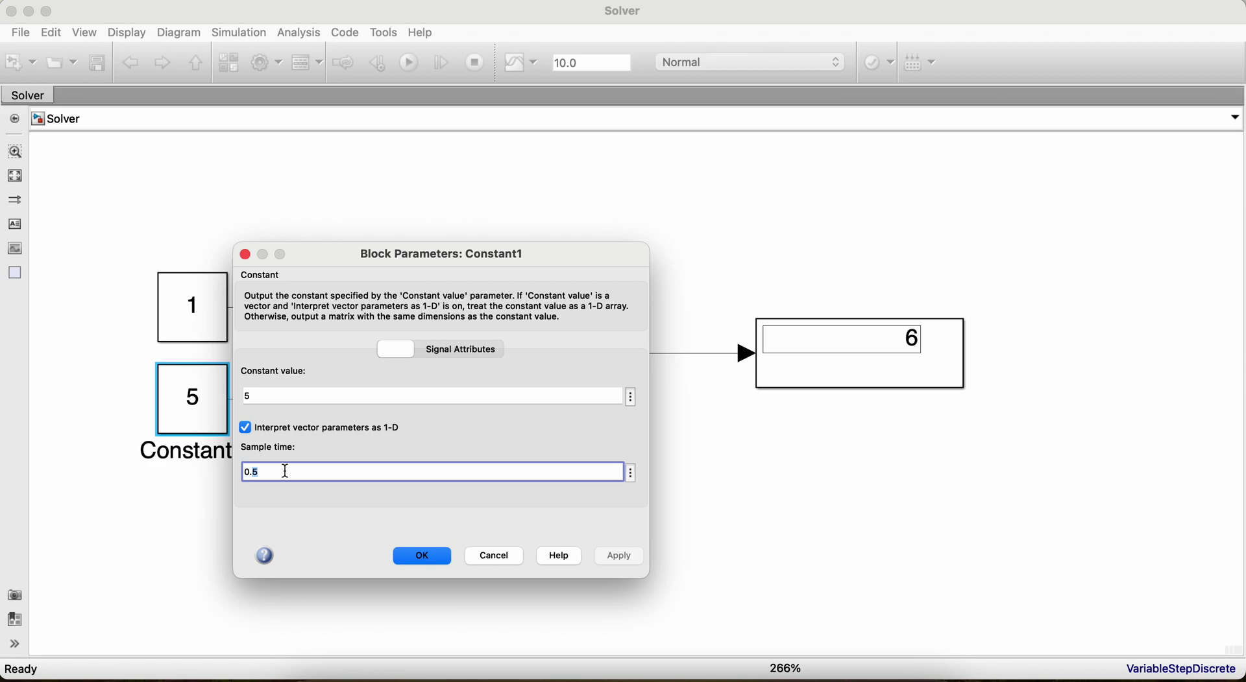
click(421, 556)
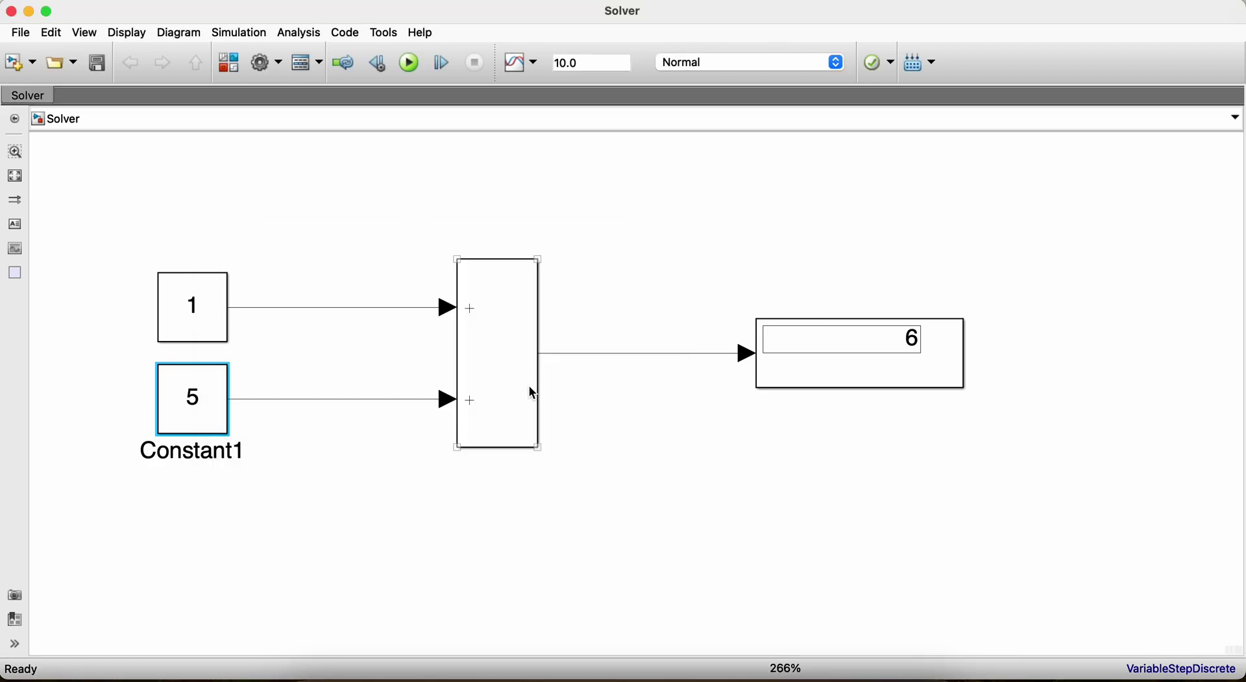
- Display all sample time colors and annotations in the Solver model, review the legend, and close it
click(927, 355)
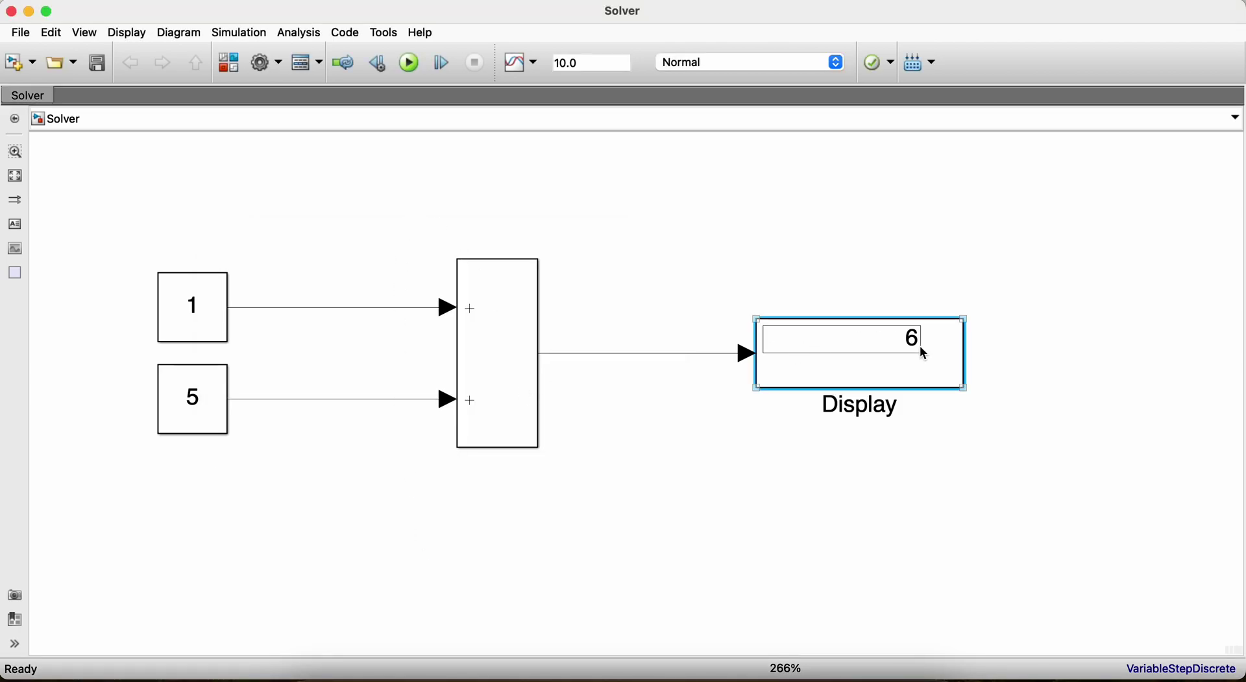
click(85, 33)
click(127, 34)
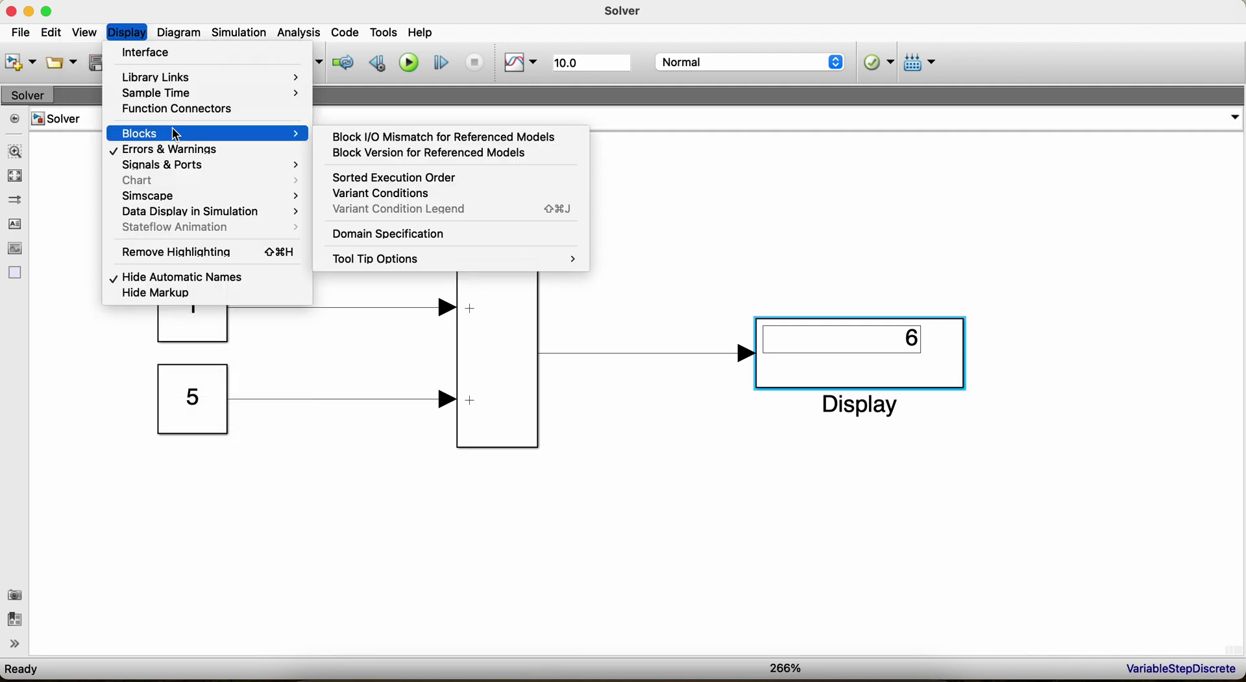
mouse_move(229, 94)
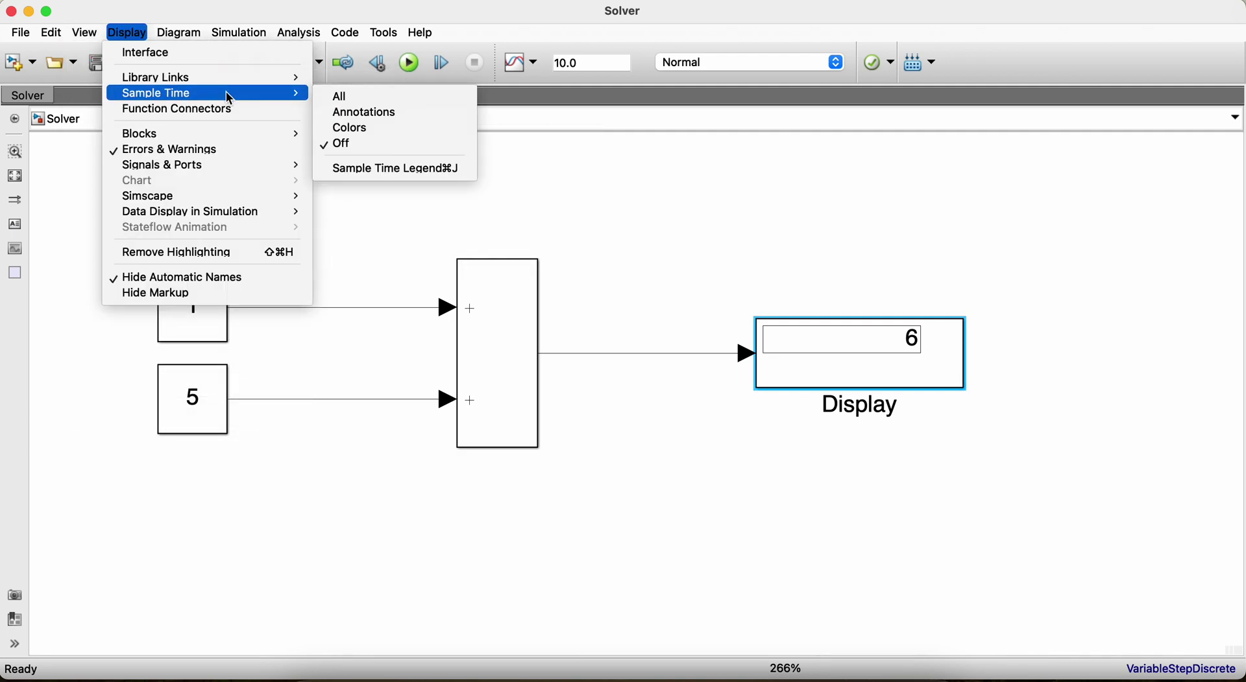
click(337, 97)
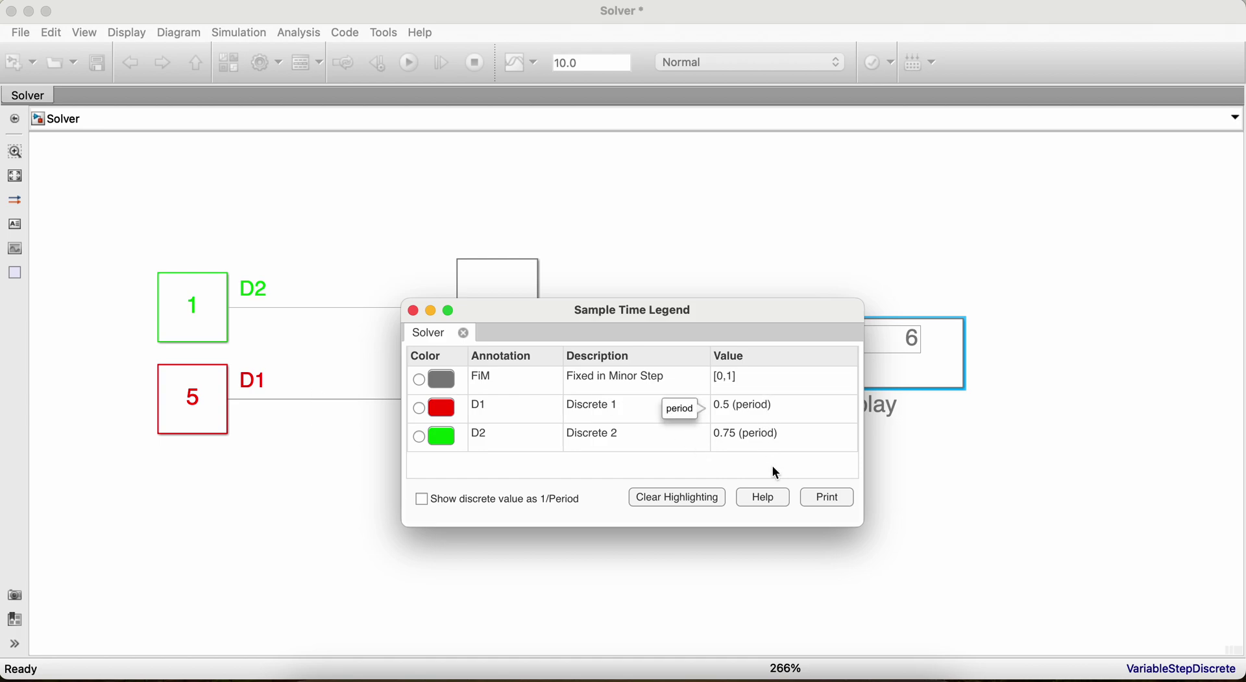
click(431, 310)
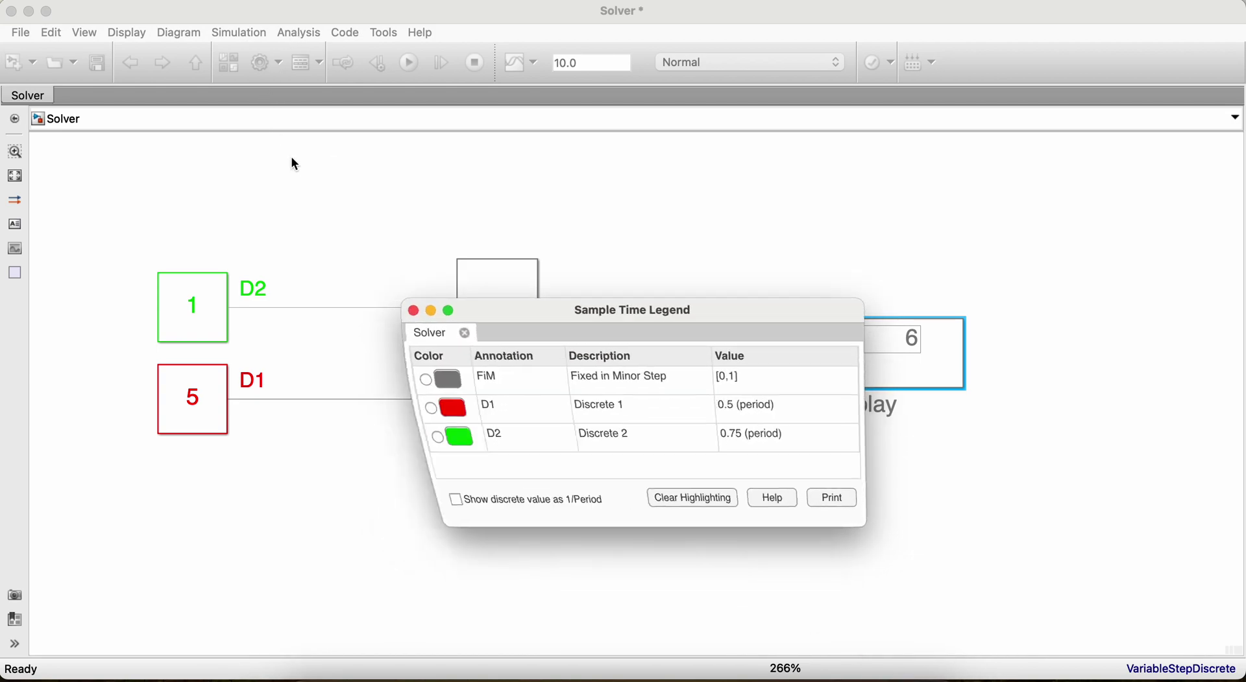
click(413, 311)
click(314, 167)
- Open the model configuration parameters and examine the solver choices and max step size for the Variable-step type
click(262, 74)
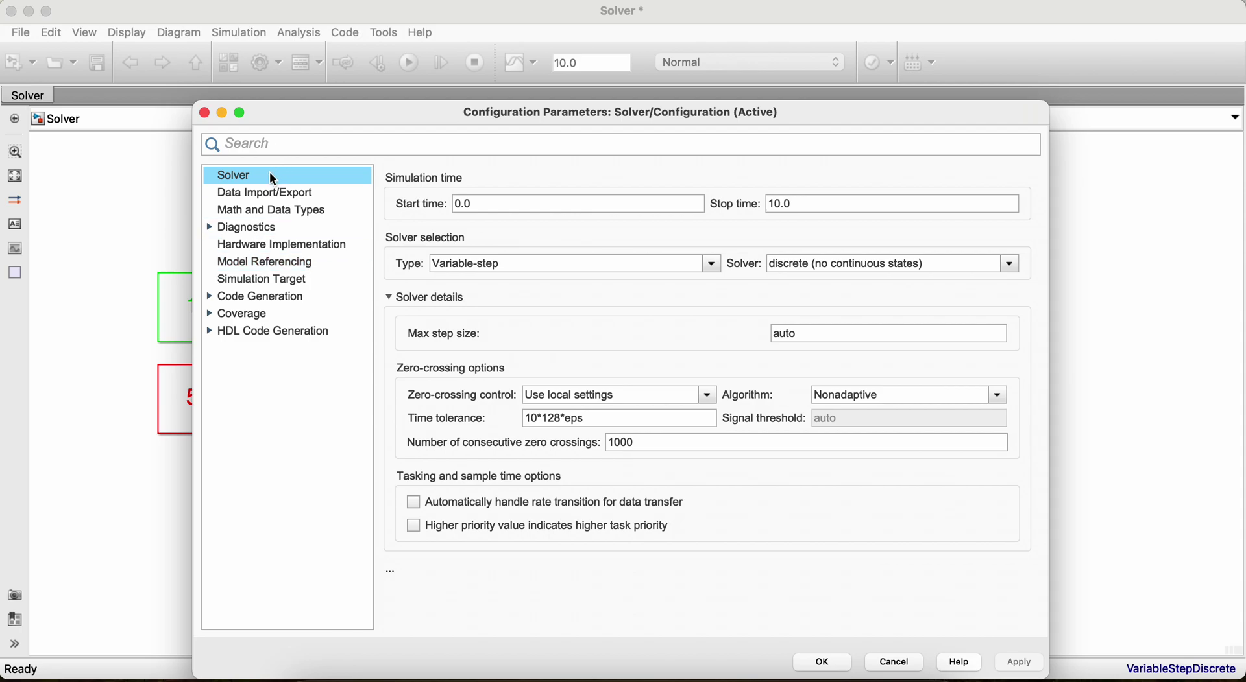
click(338, 172)
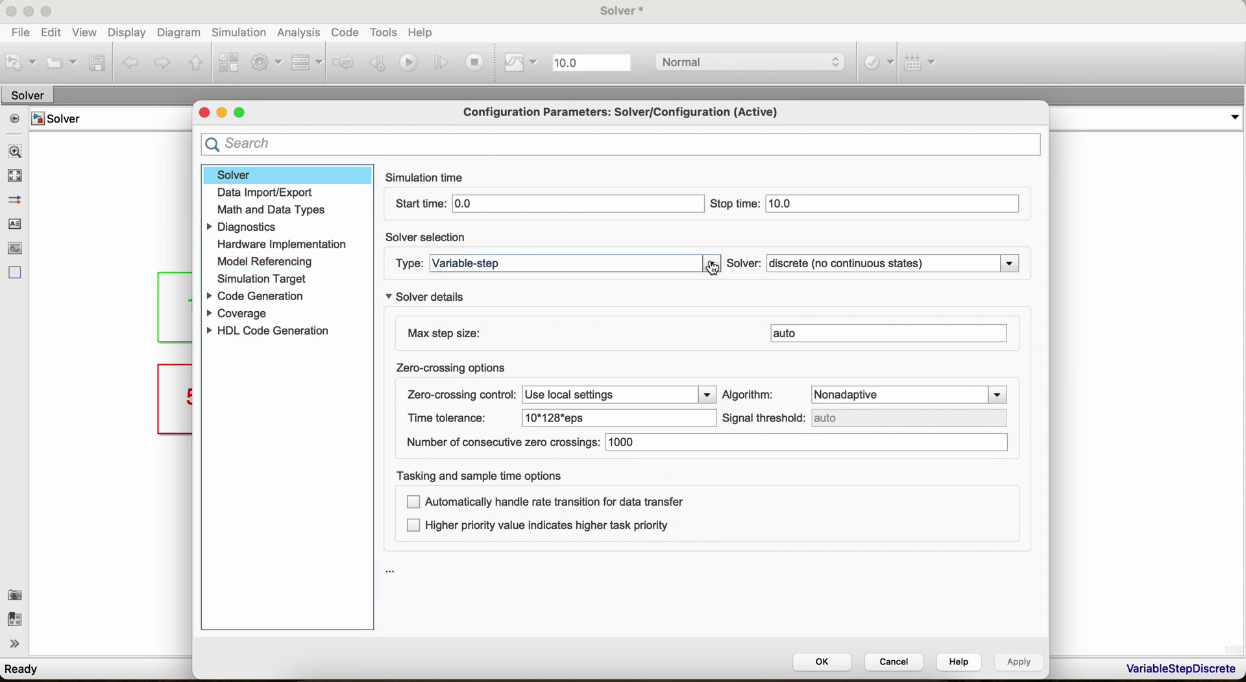
click(711, 265)
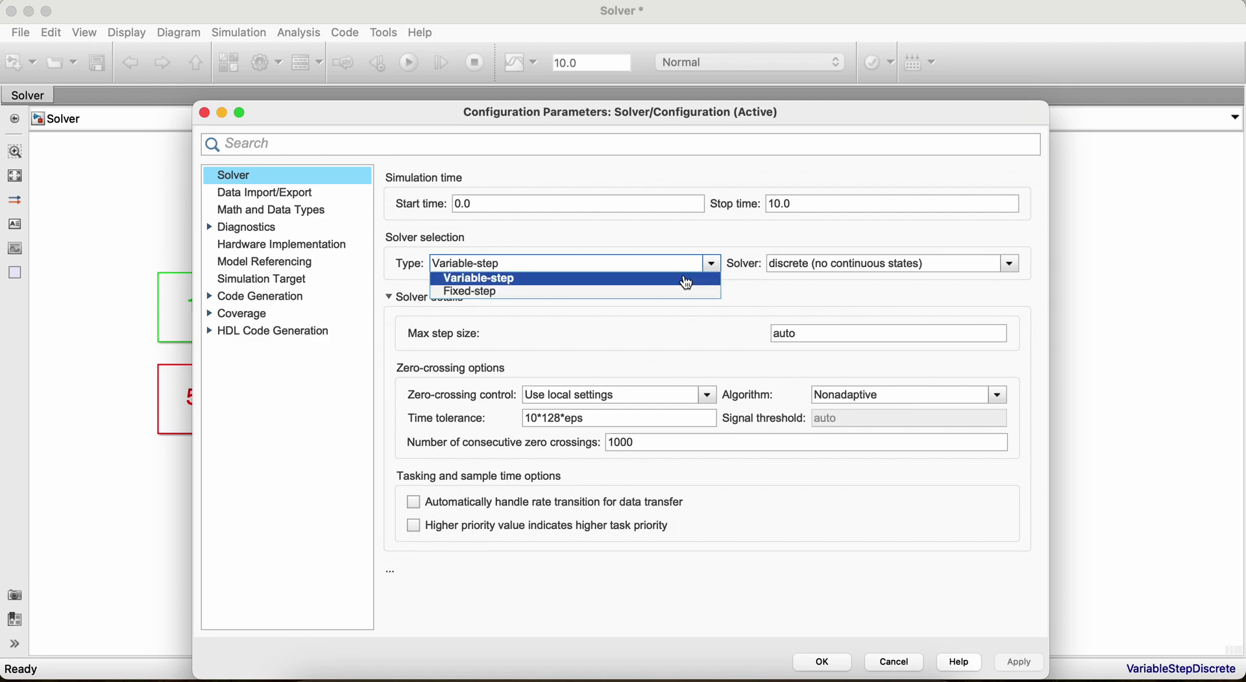
click(688, 279)
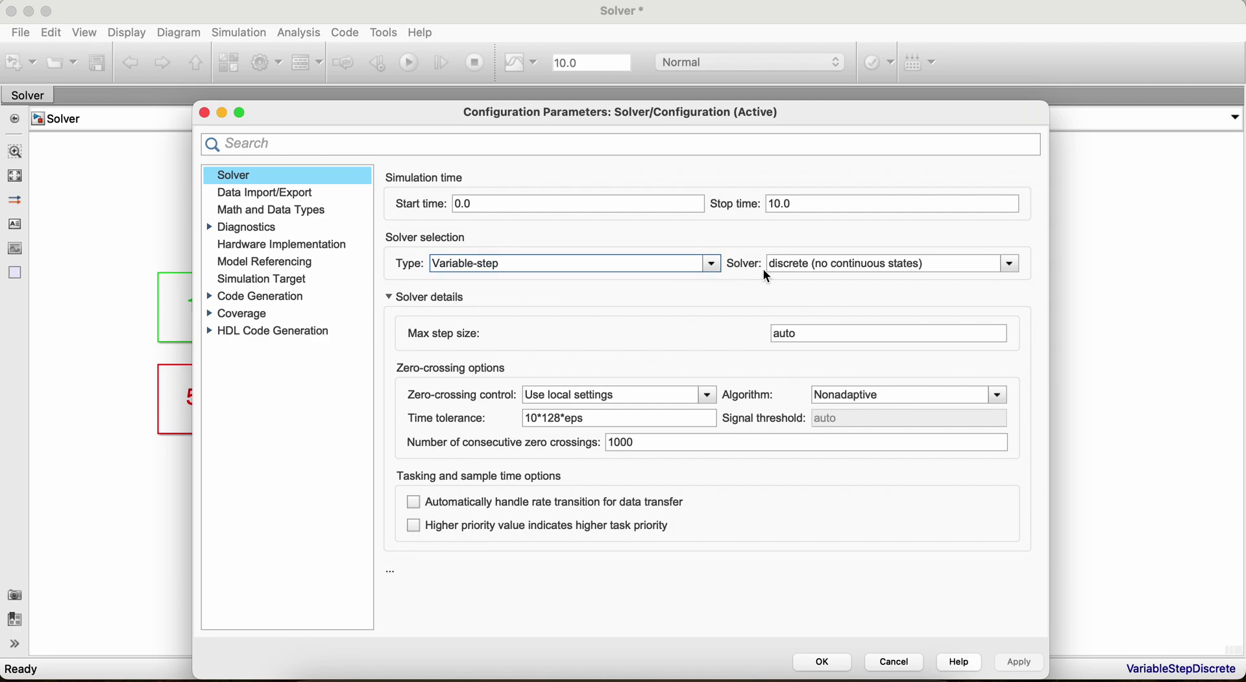
click(1010, 266)
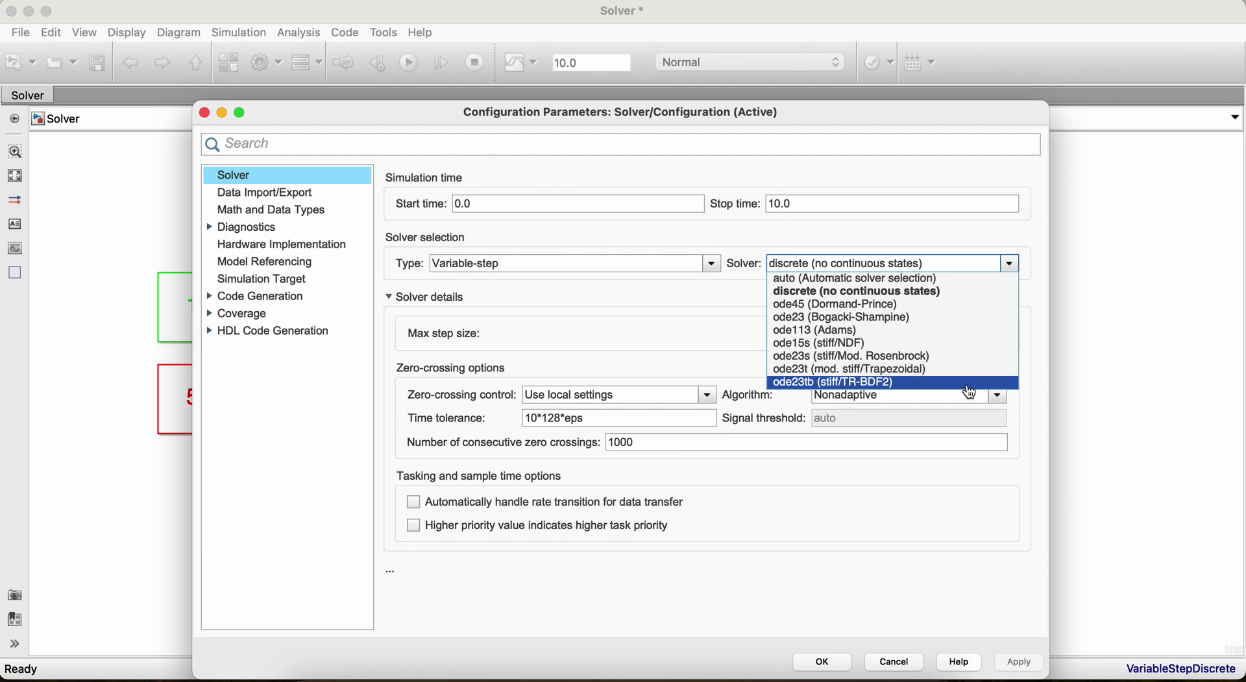
click(1017, 239)
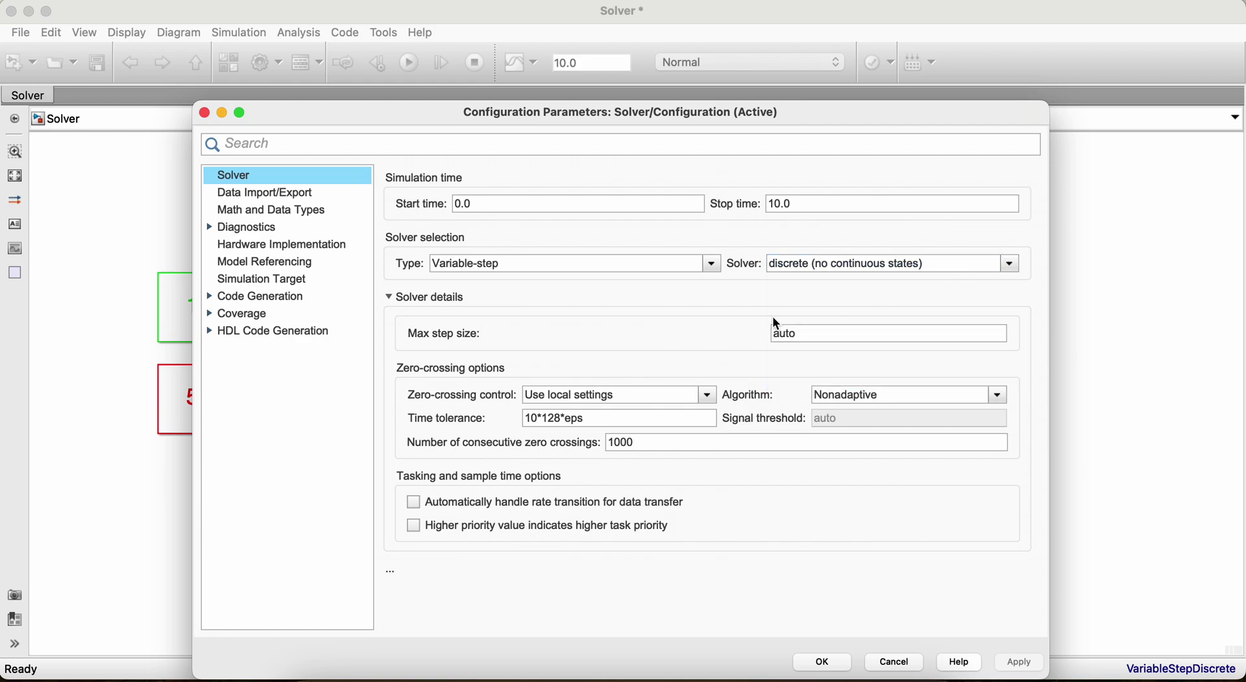
double_click(819, 338)
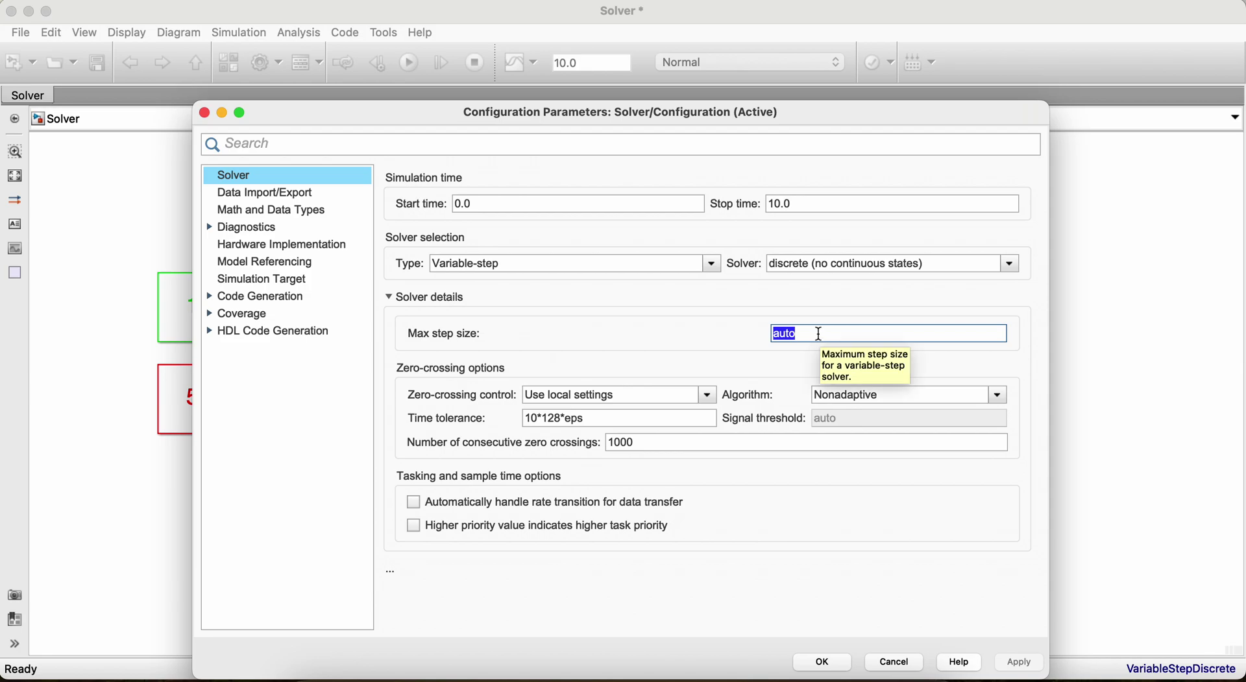
- Set the solver type to Fixed-step with the discrete (no continuous states) solver
click(710, 264)
click(682, 292)
click(1010, 264)
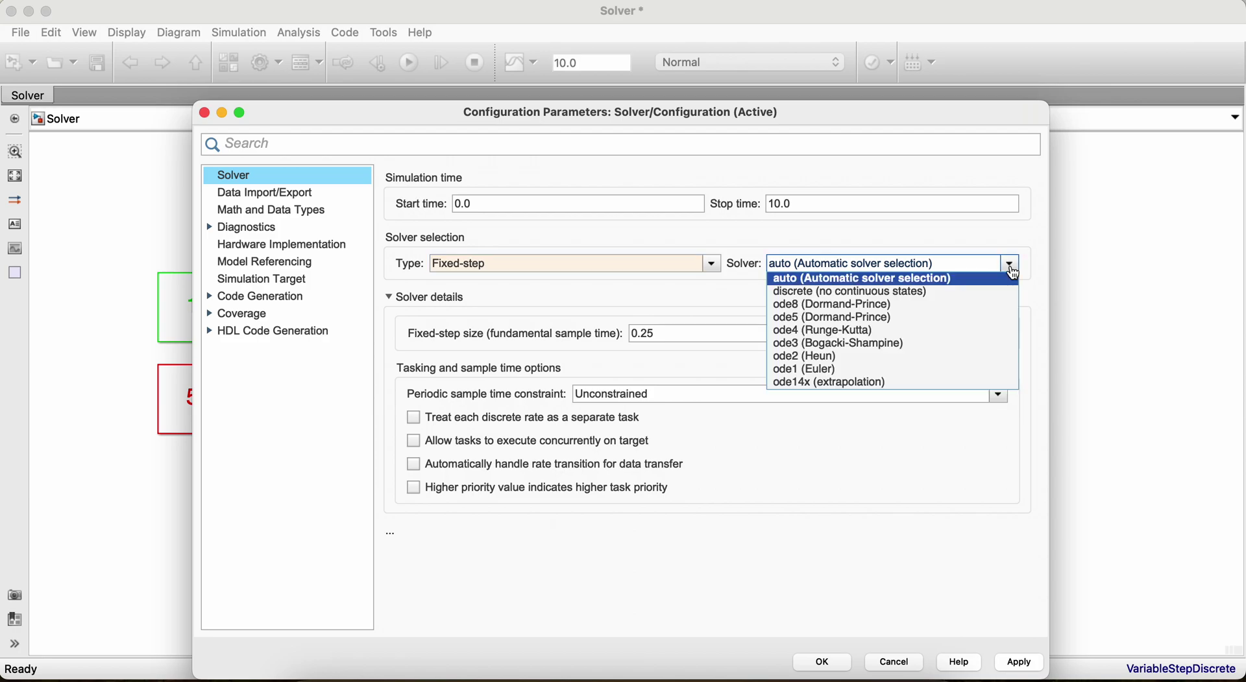
click(985, 299)
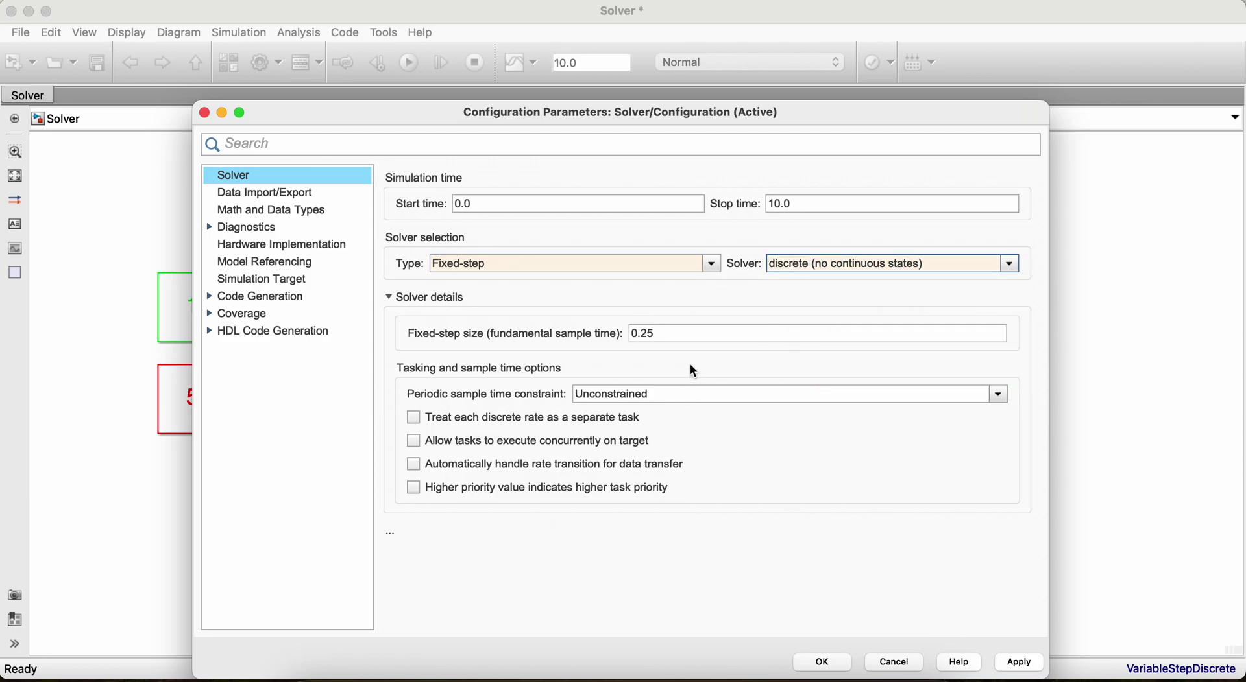
- Set the fixed-step size to 0.5, apply the configuration, and close the dialog
double_click(691, 335)
key(BackSpace)
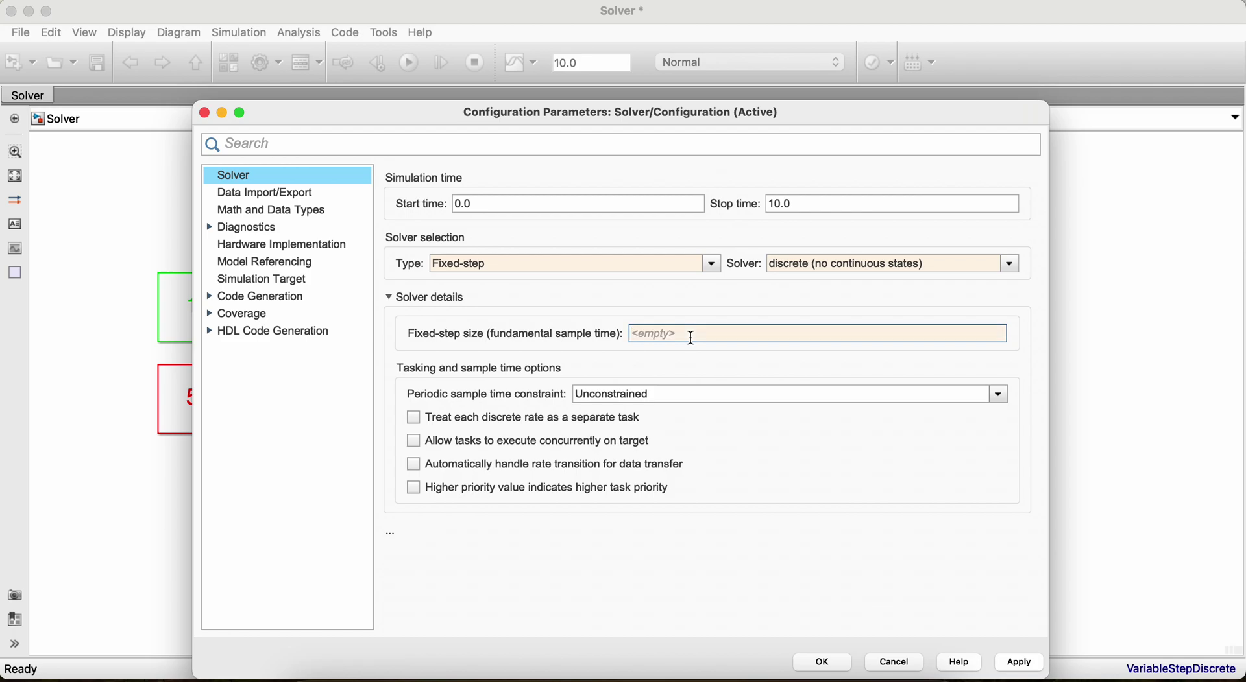
text(1)
key(BackSpace)
text(0.5)
click(1018, 670)
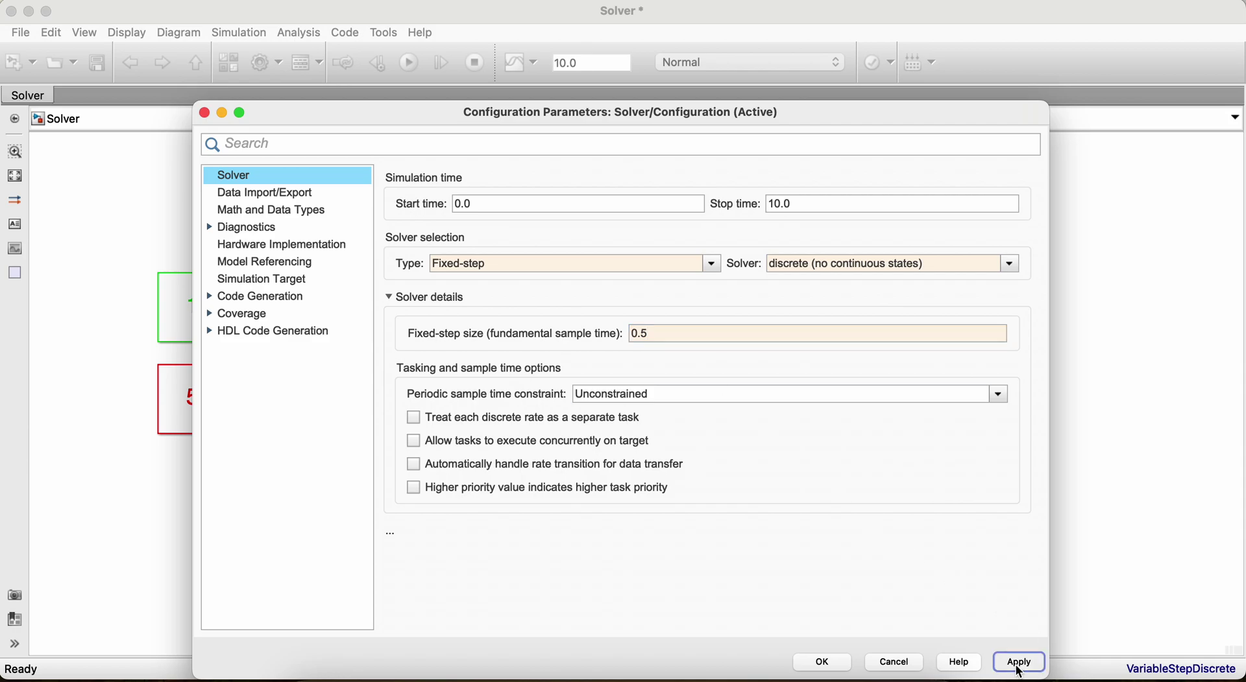
click(826, 667)
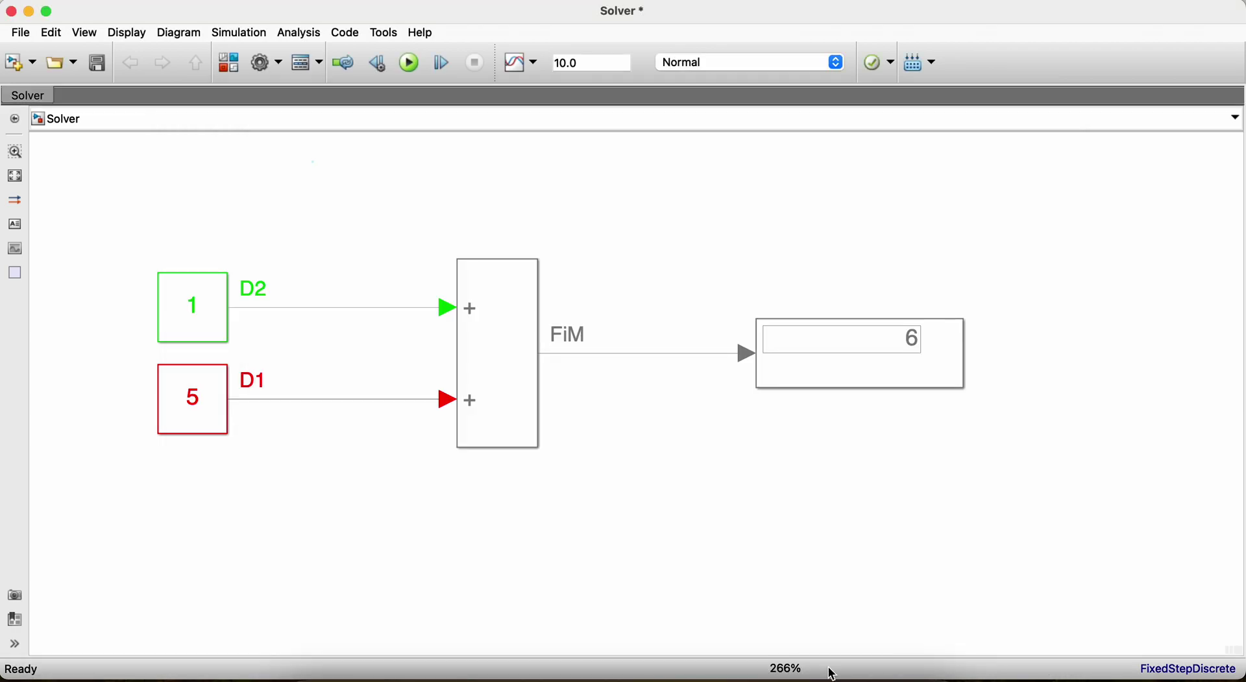
- Run the simulation, review the diagnostics for the model, and close the Diagnostic Viewer
click(410, 63)
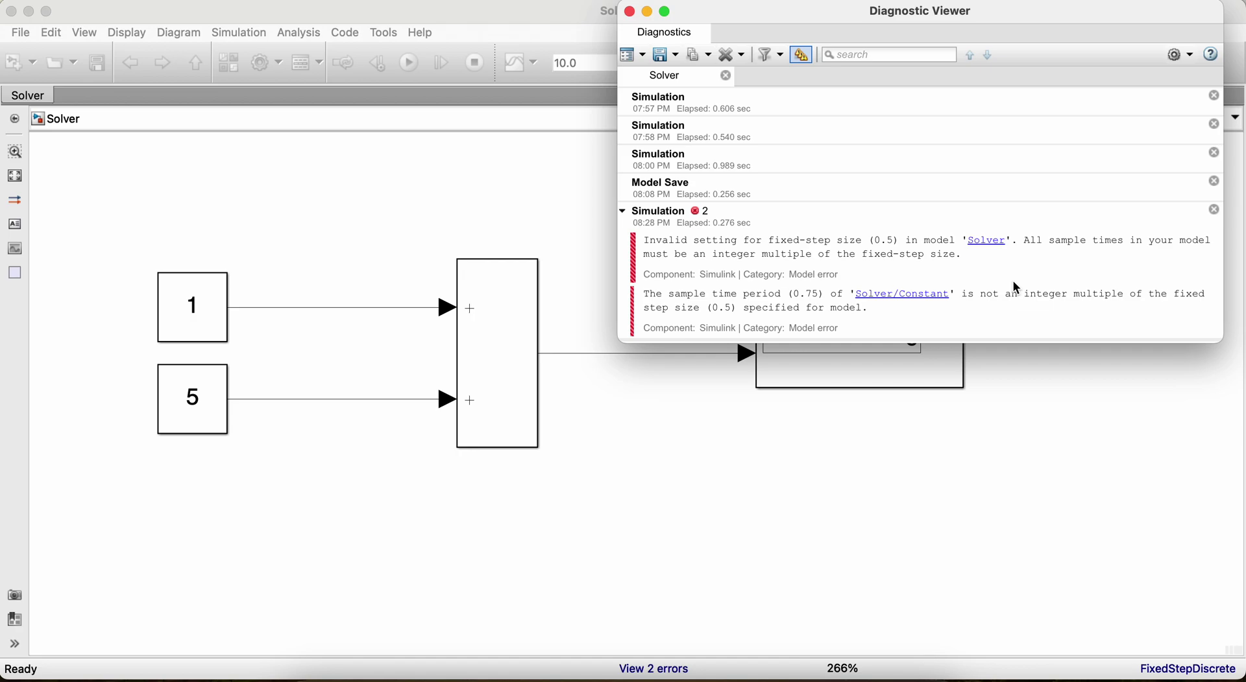
click(629, 11)
- Reopen the model configuration parameters and set the fixed-step size to 0.25
click(263, 65)
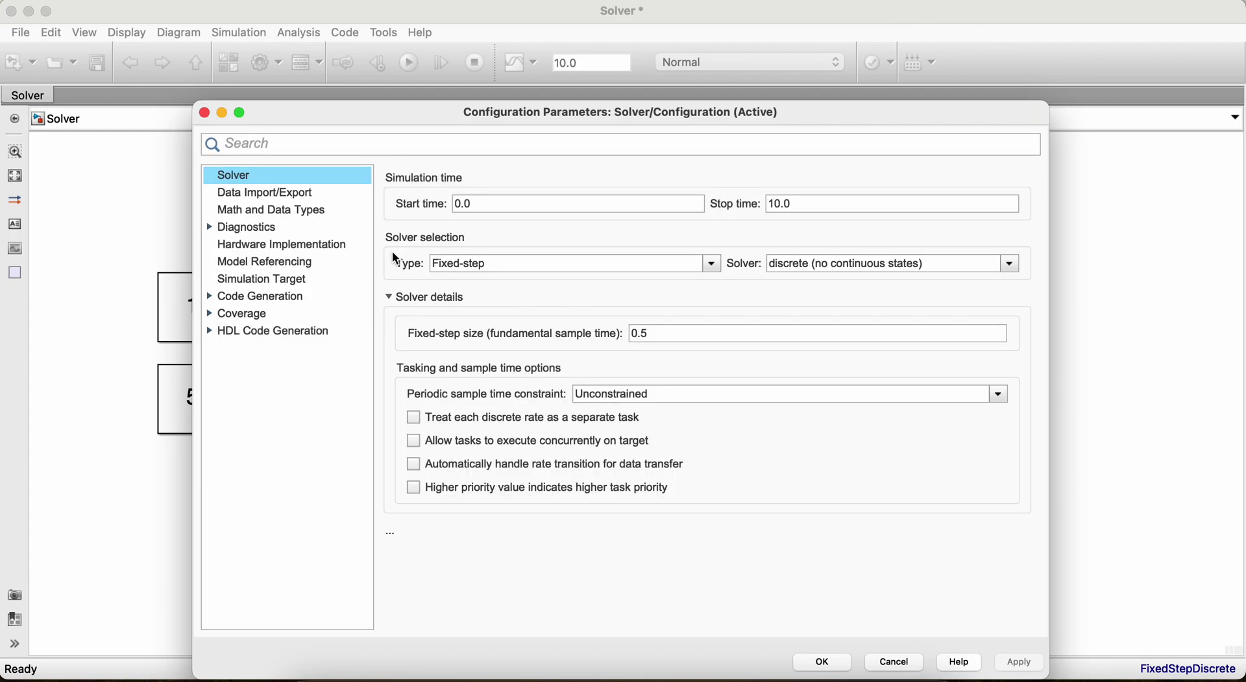
click(686, 334)
click(686, 333)
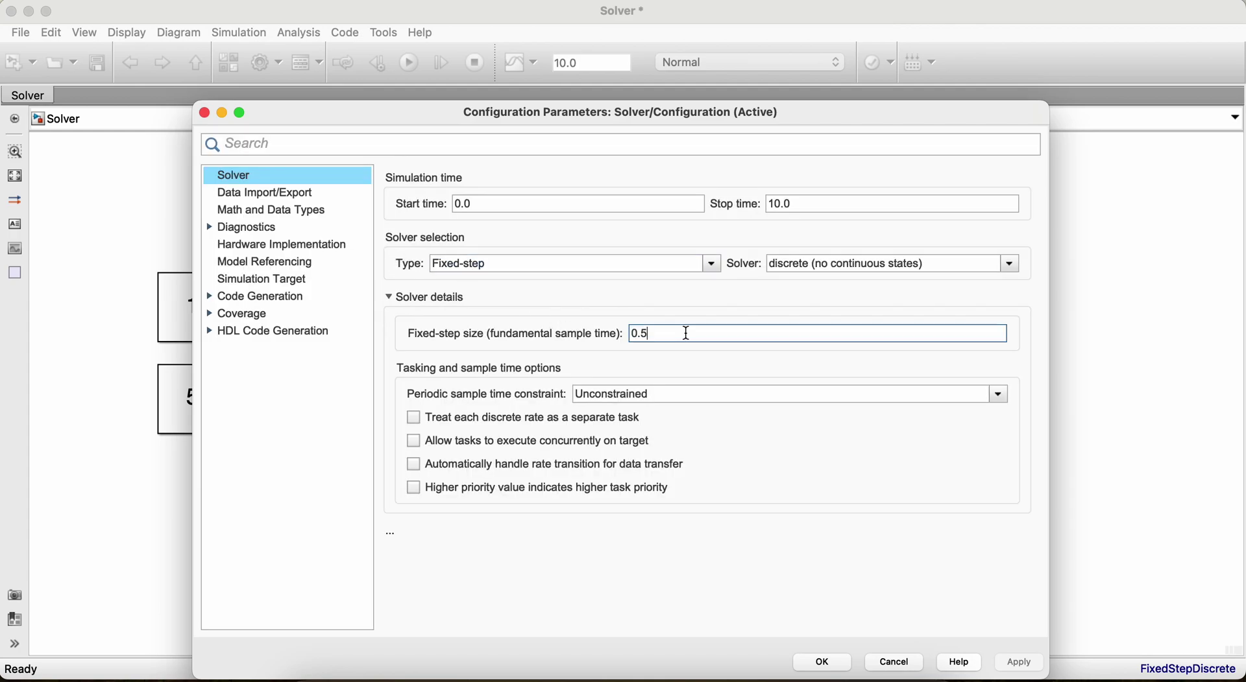
key(BackSpace)
text(25)
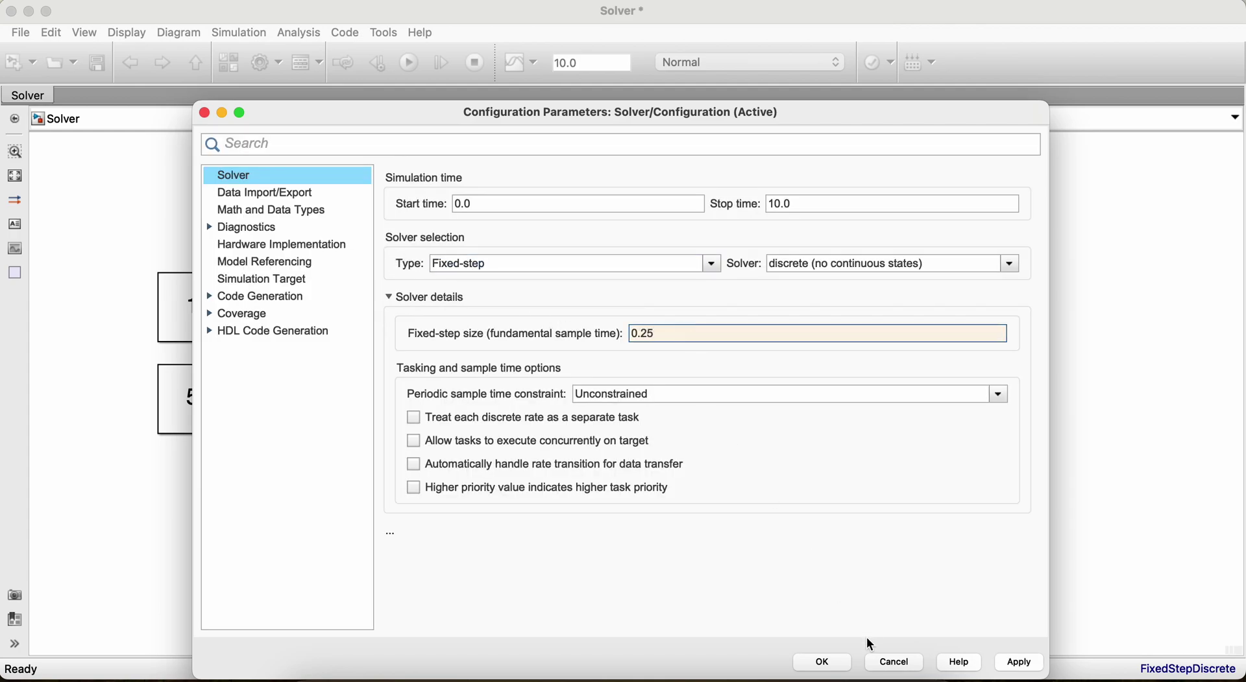
click(840, 667)
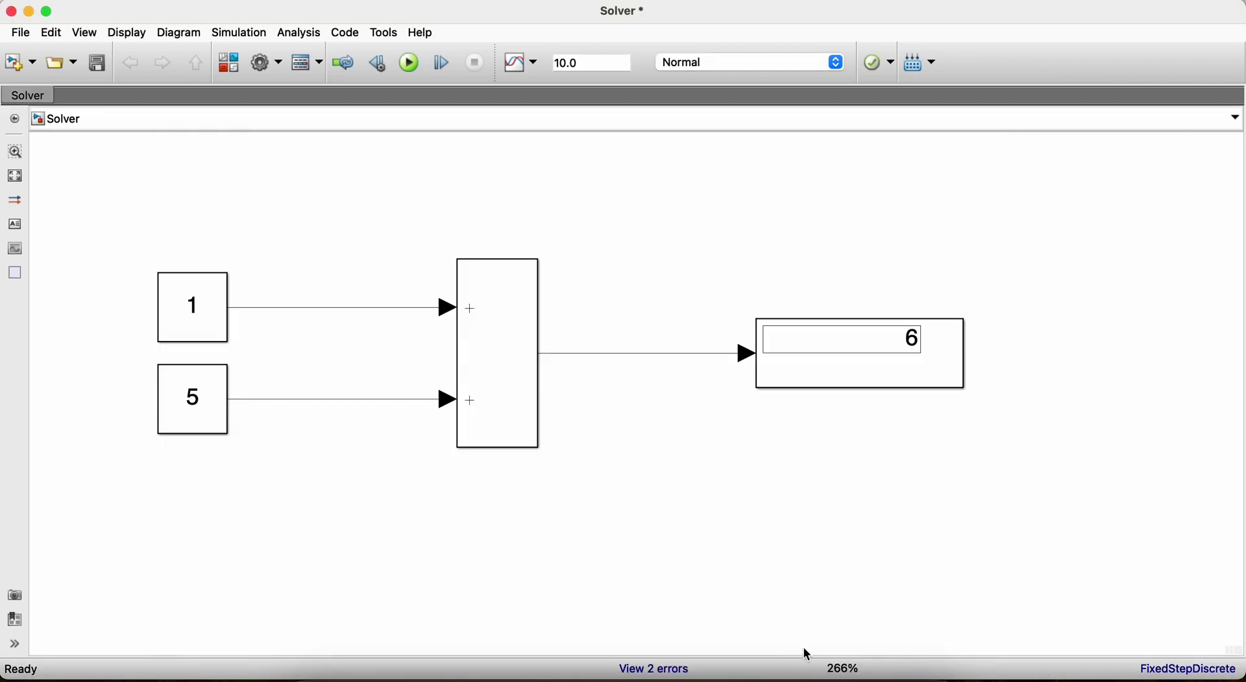
- Run the simulation and inspect the discrete sample-time labels on the two constant signals and the sum block
click(409, 63)
click(765, 355)
click(489, 396)
click(346, 287)
click(485, 386)
click(365, 303)
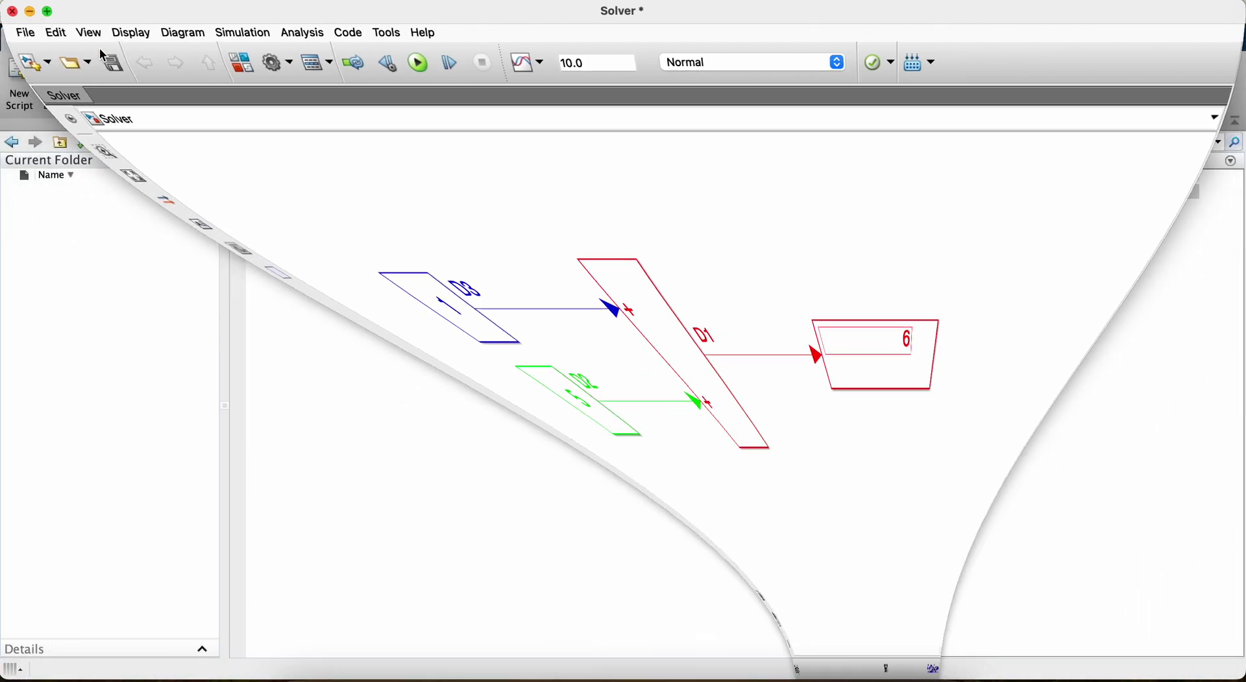
- Open the tout variable from the MATLAB workspace and examine the time steps in its first seven rows
double_click(1001, 192)
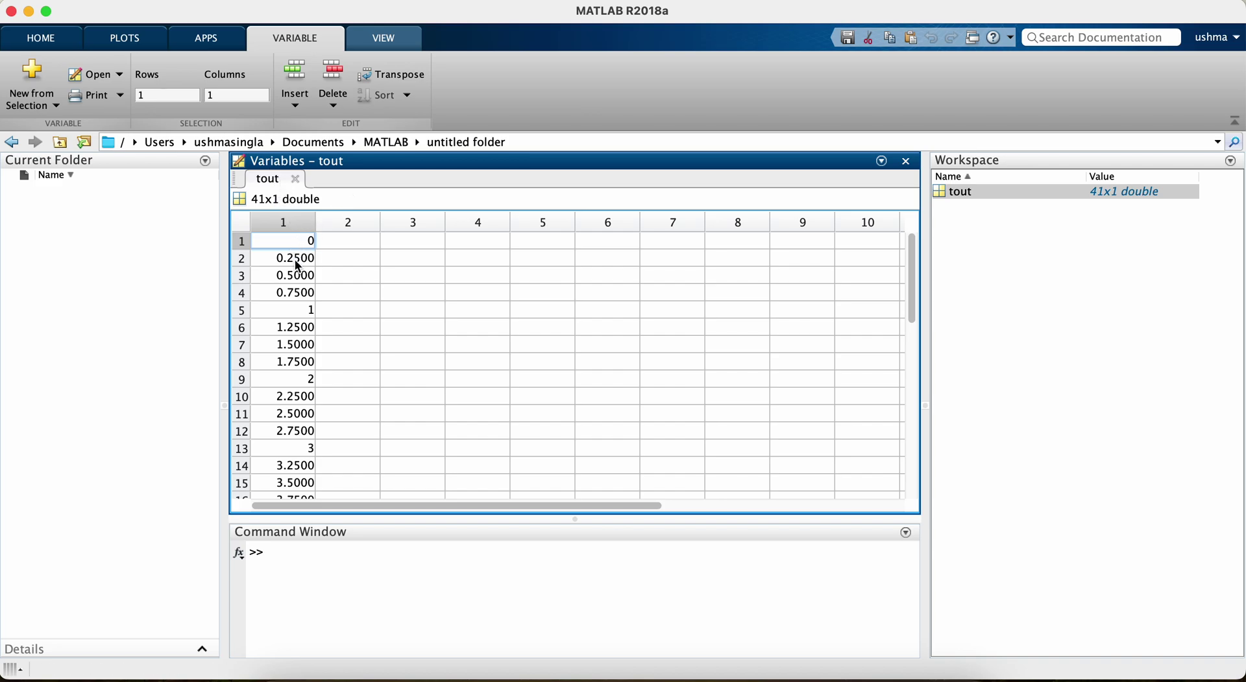
click(295, 259)
click(298, 278)
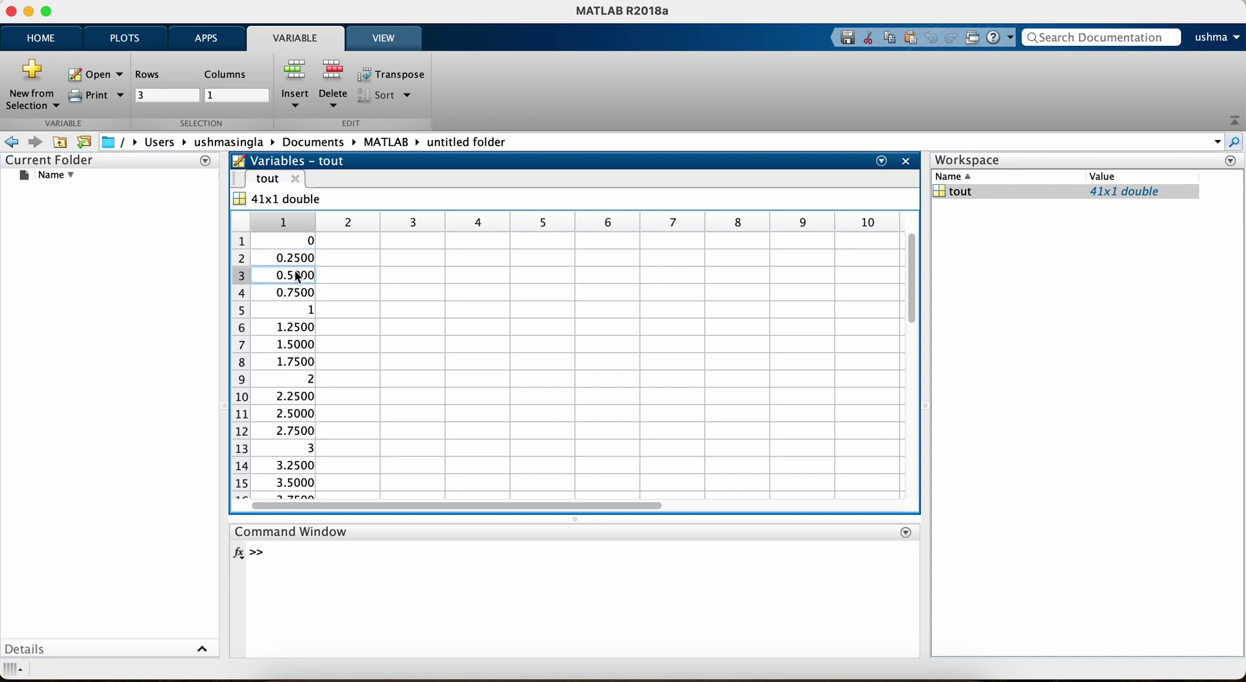
click(301, 299)
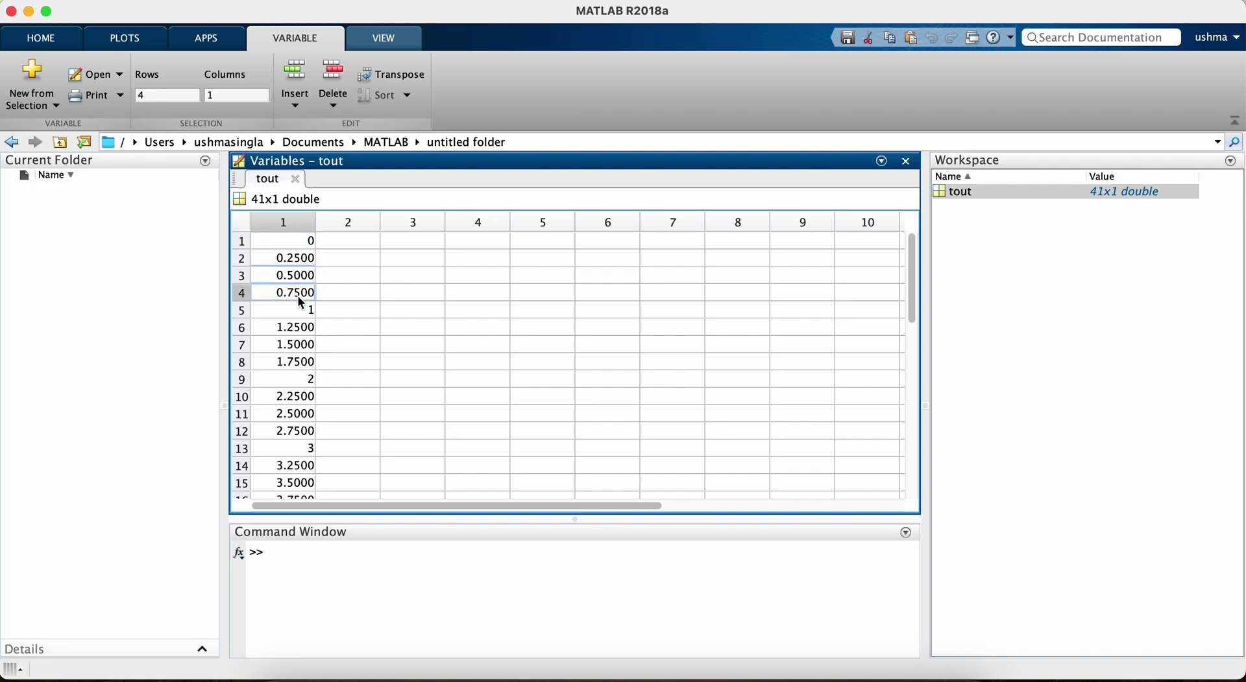
click(300, 314)
click(302, 329)
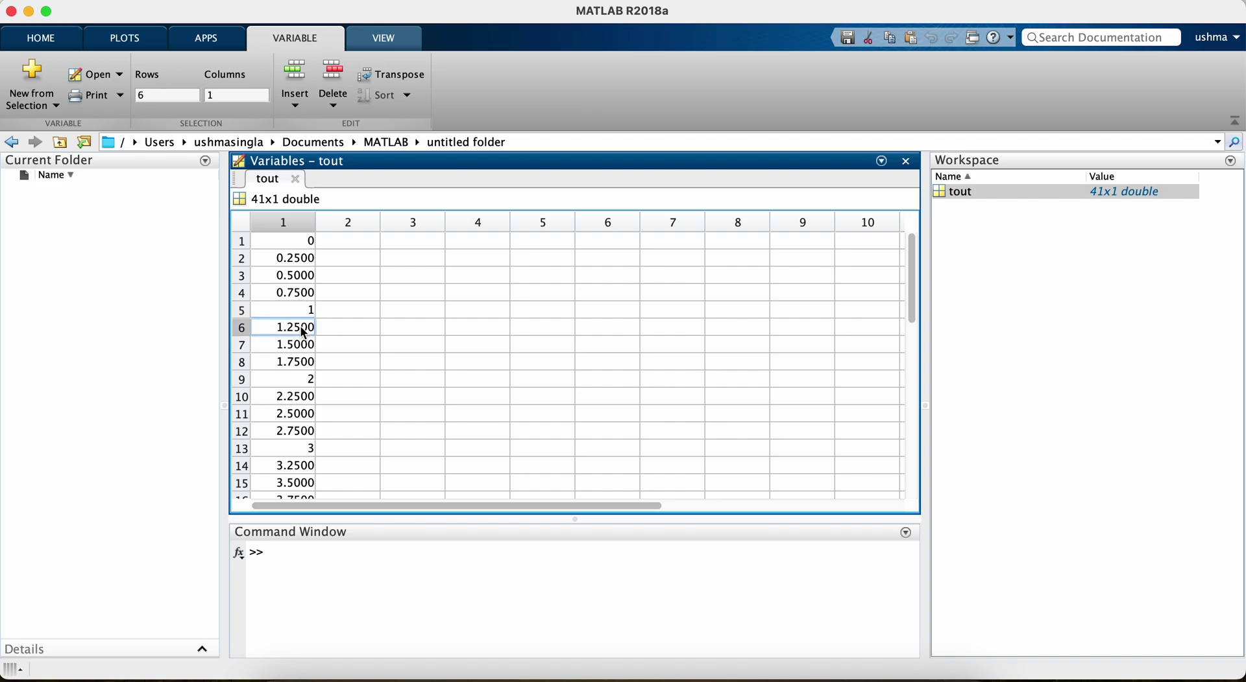
click(305, 349)
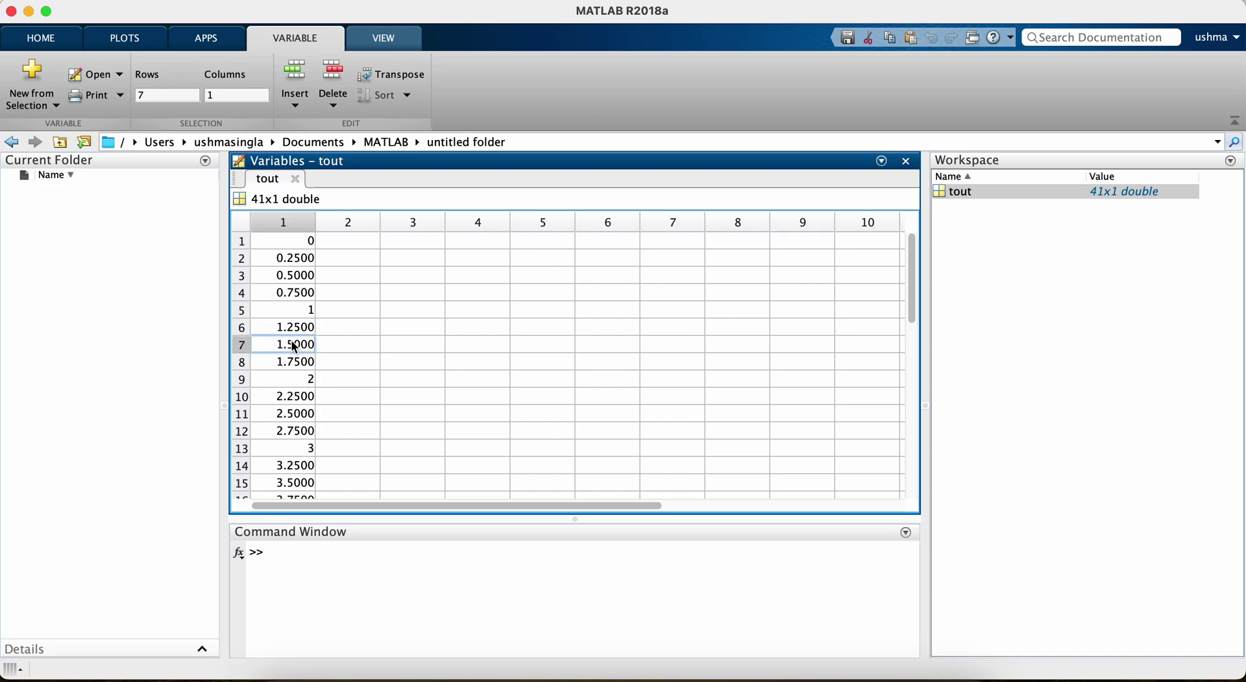
click(243, 346)
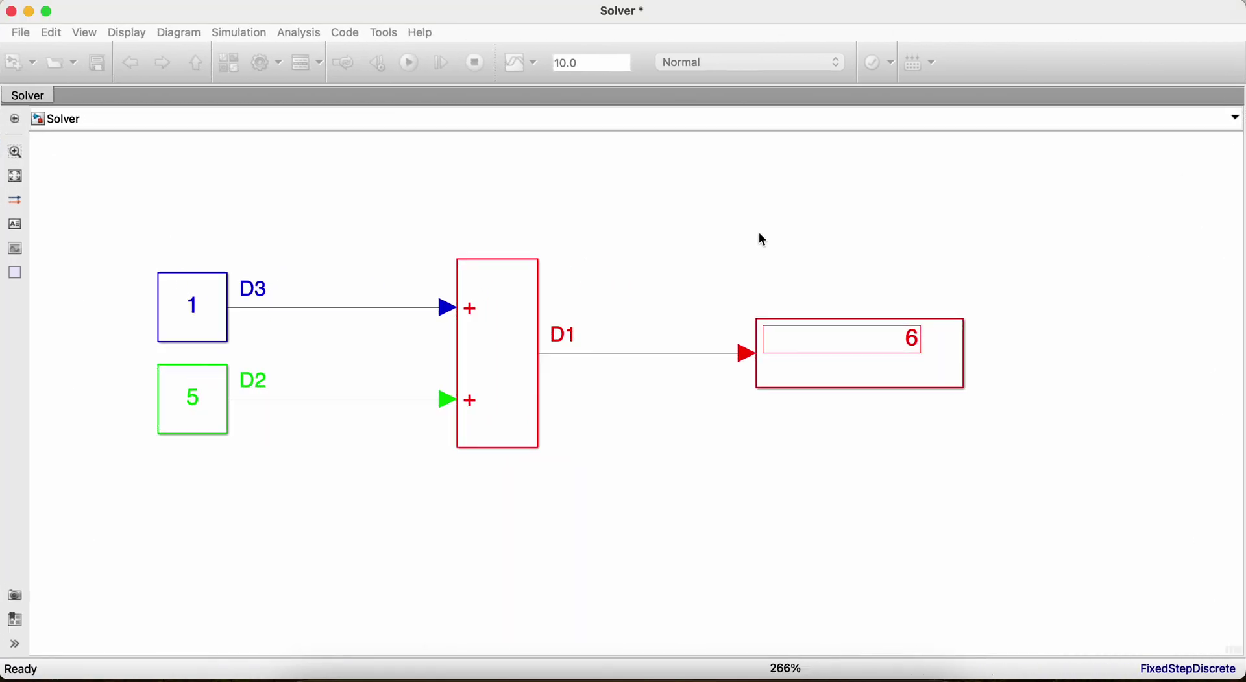
- Open the Solver model's configuration parameters and set the solver type to Variable-step with the discrete (no continuous states) solver
click(268, 59)
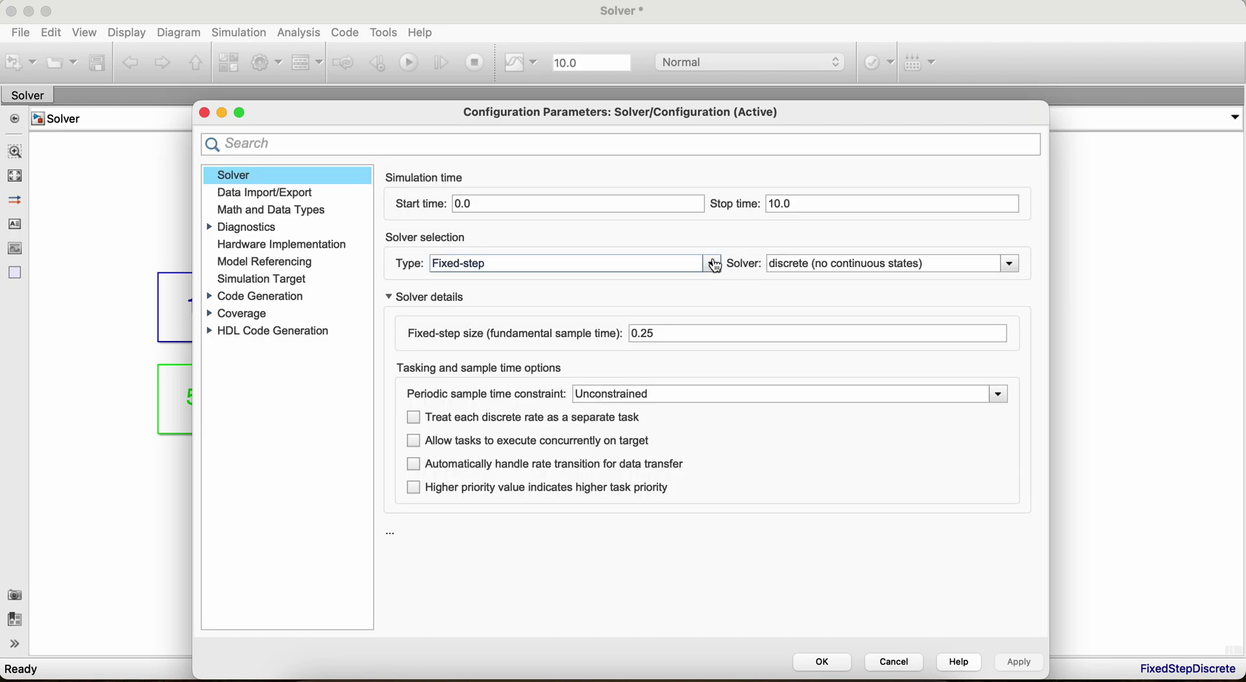
click(713, 266)
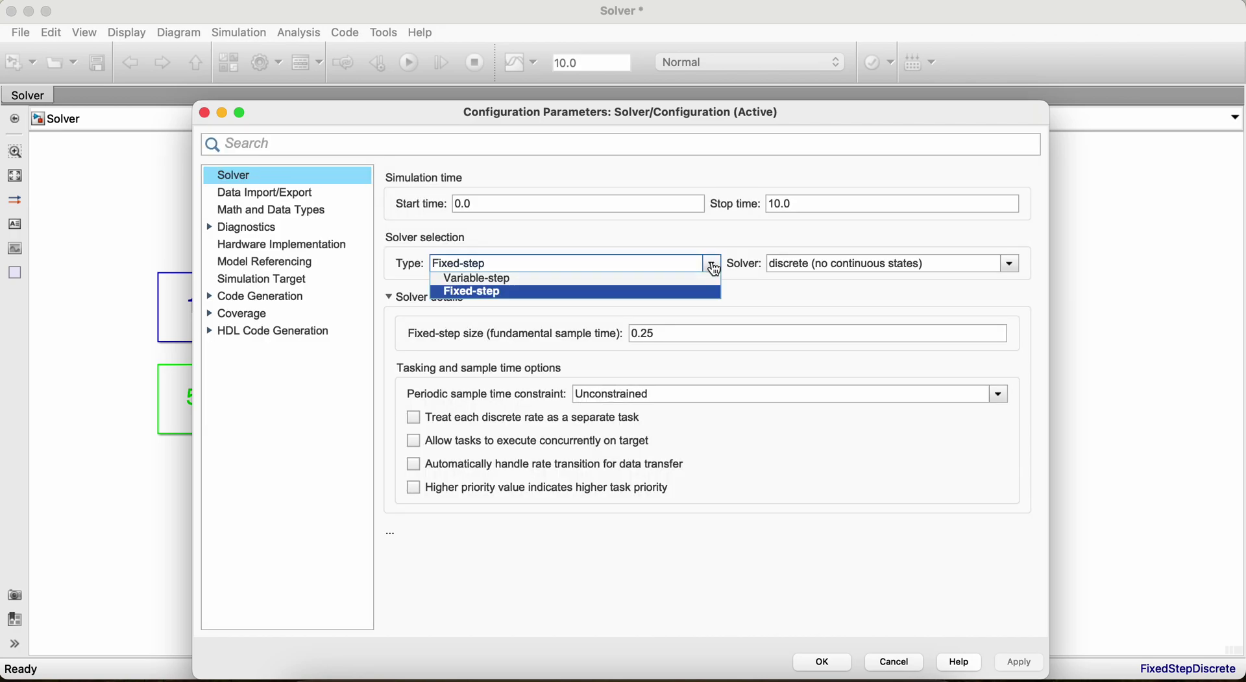
click(701, 279)
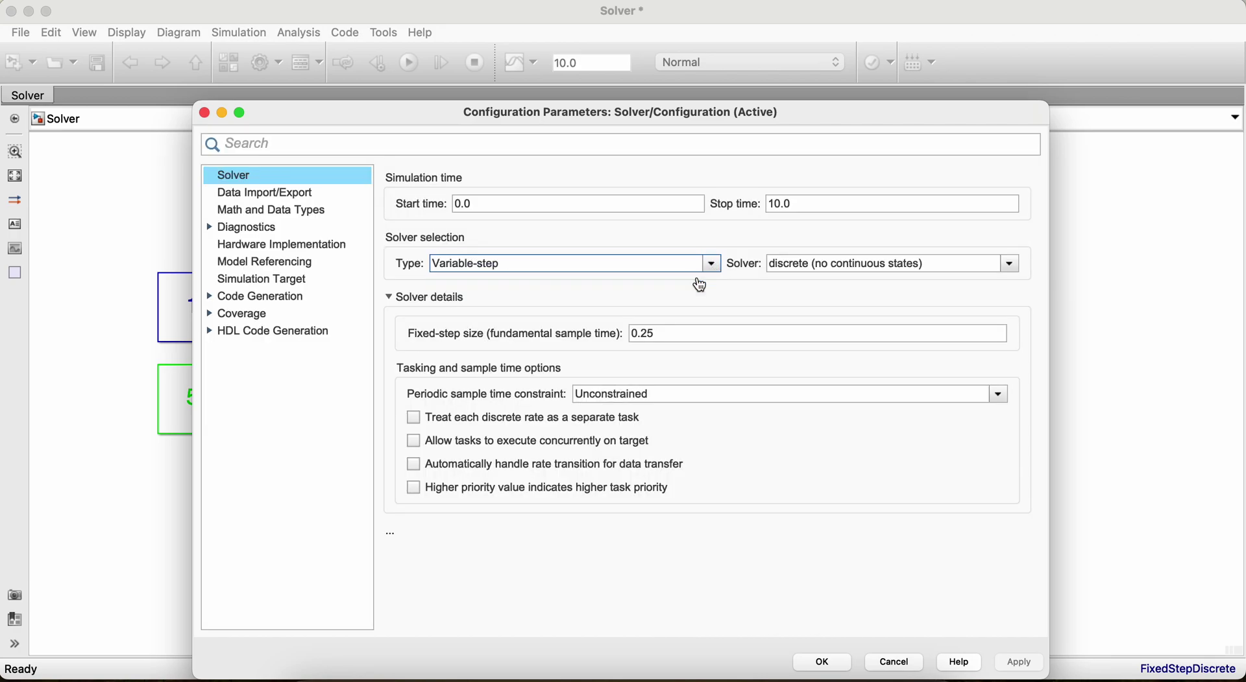
click(989, 264)
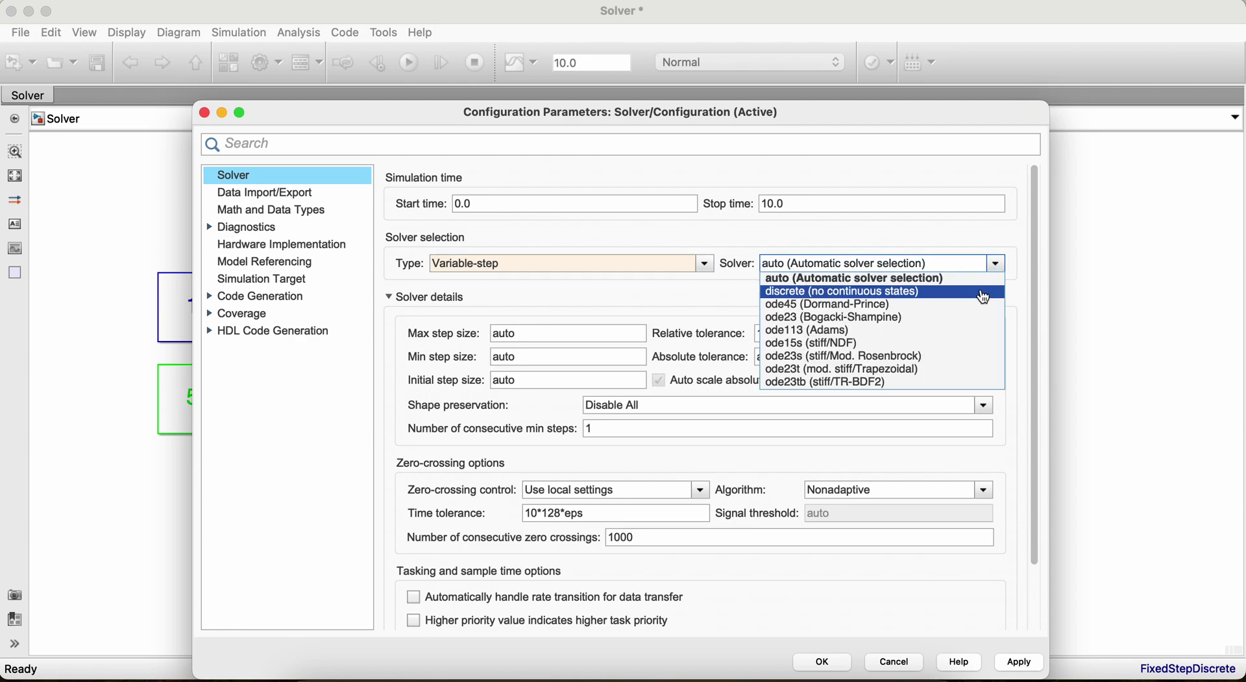
click(983, 293)
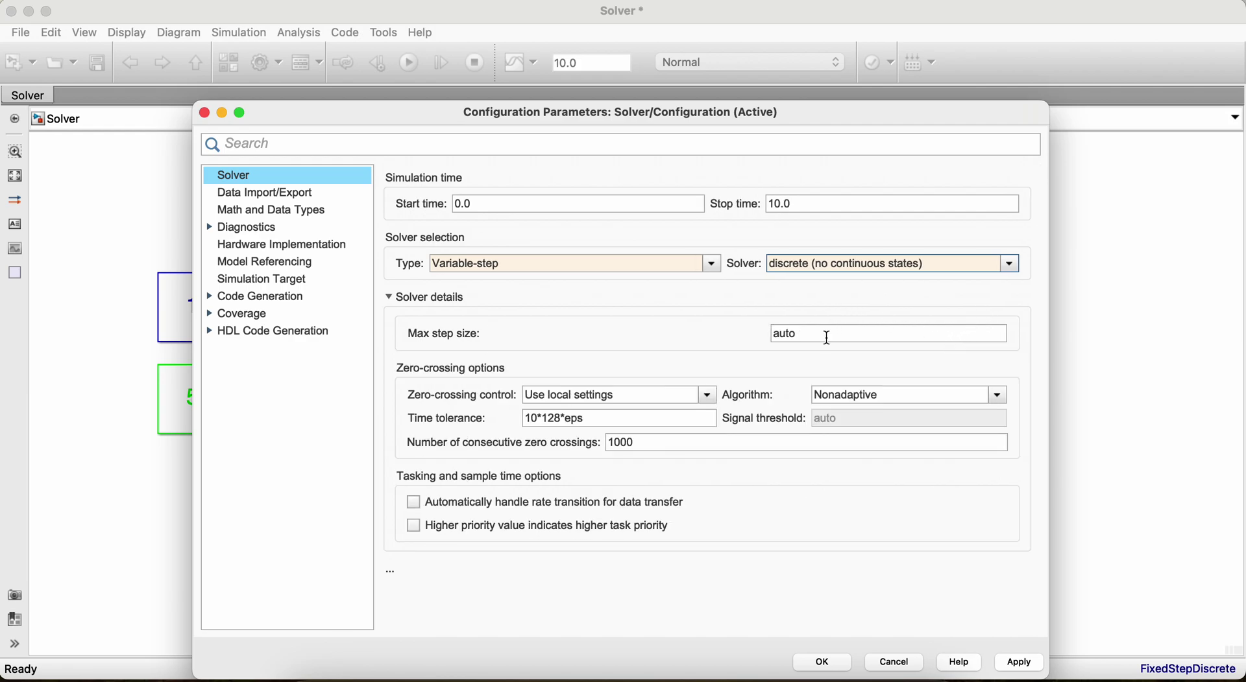
- Enter auto as the max step size, apply the configuration, and close the dialog
double_click(821, 332)
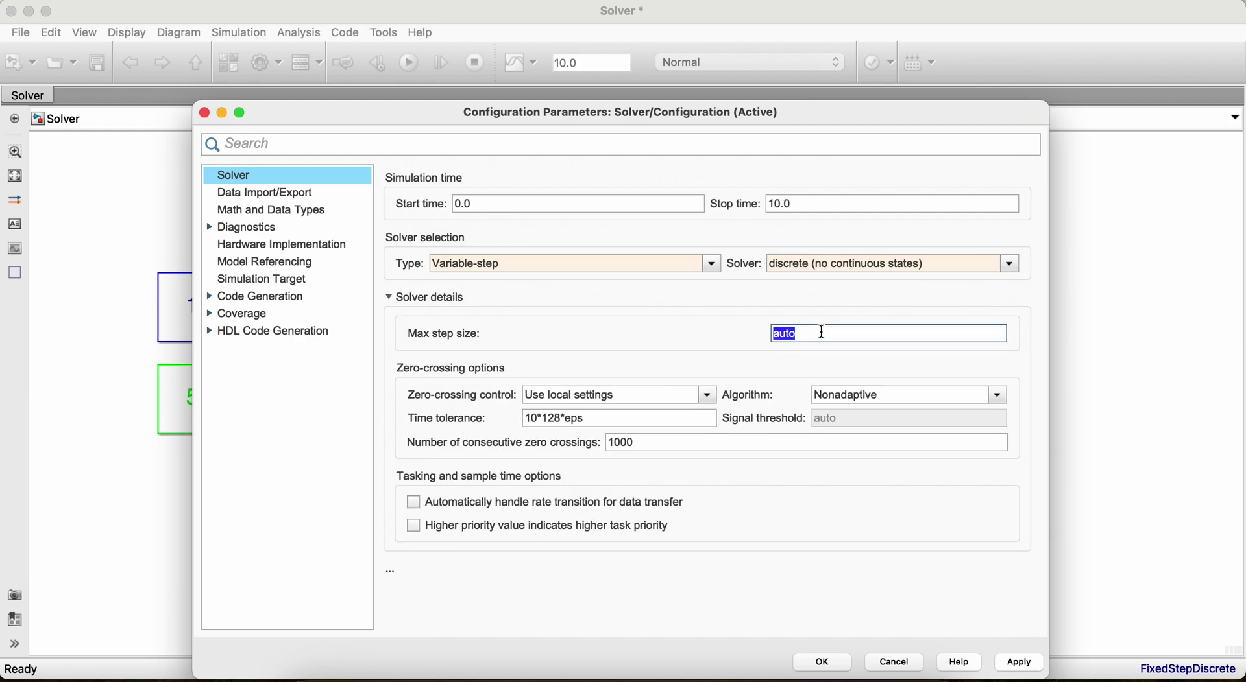
key(BackSpace)
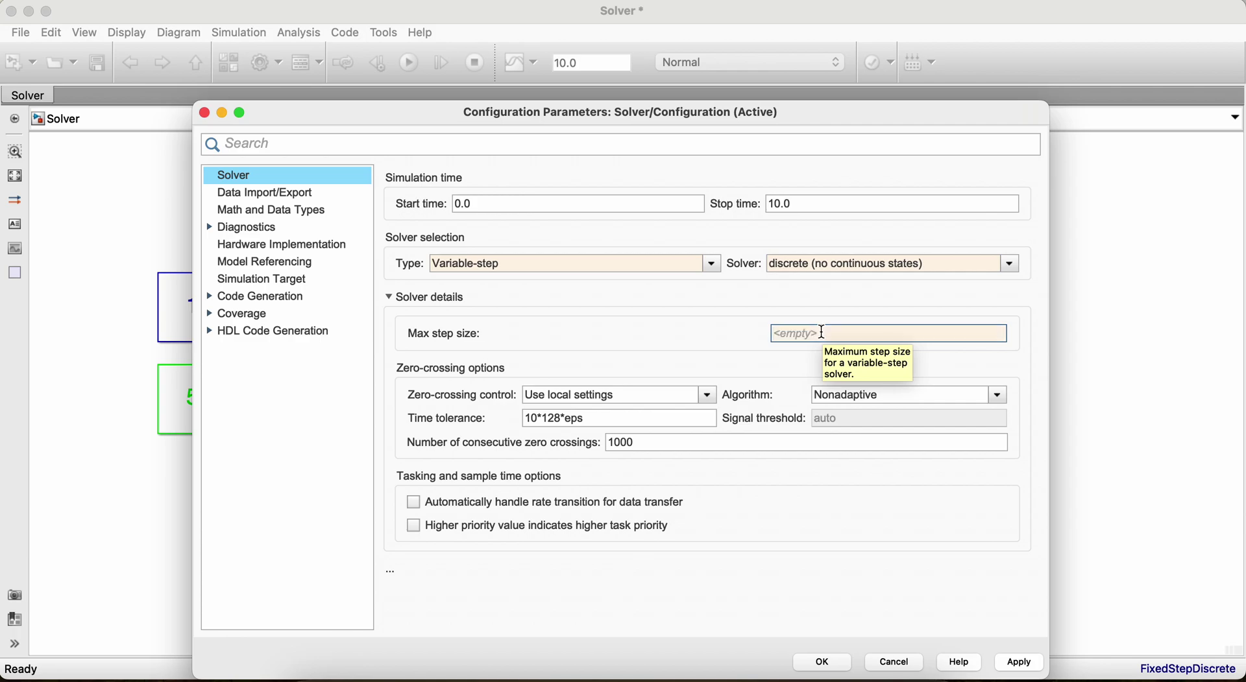
text(auto)
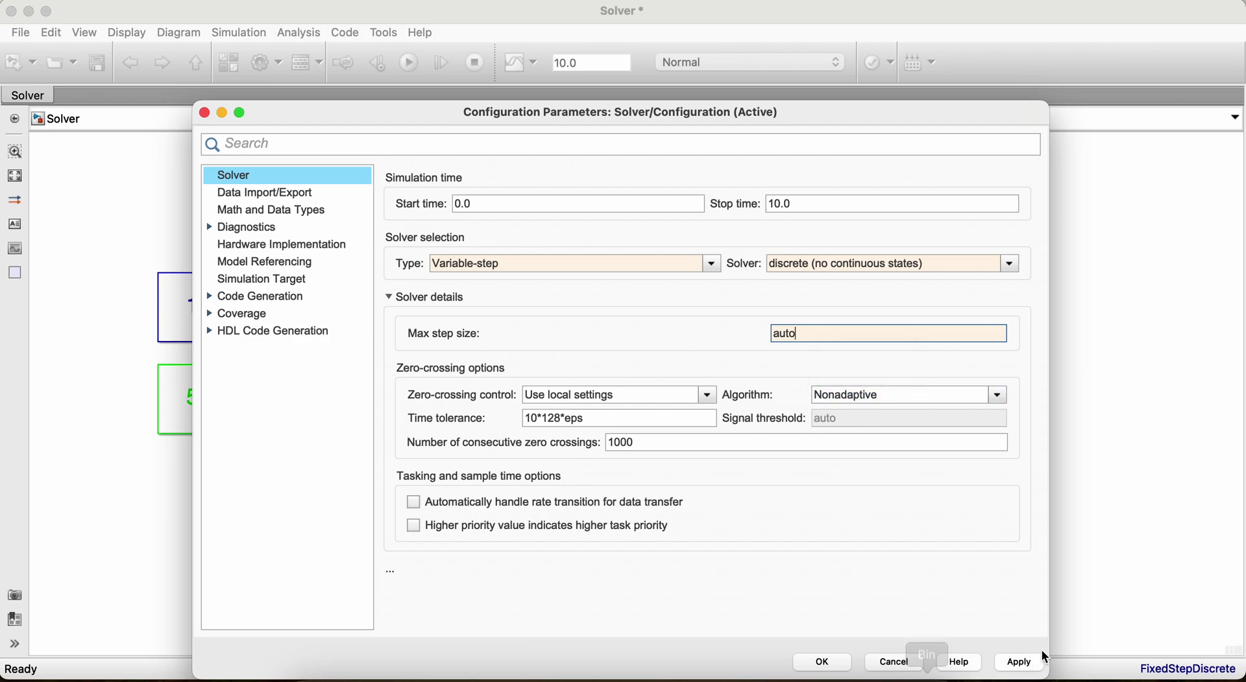
click(1022, 663)
click(833, 666)
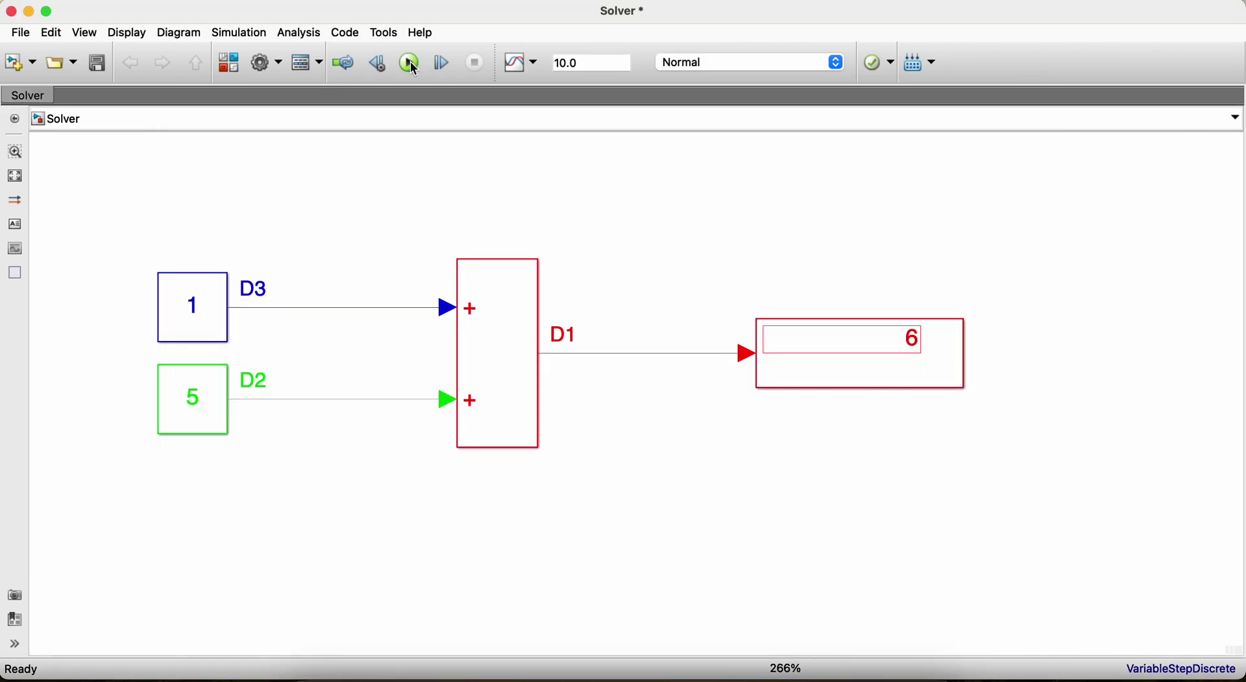
- Run the simulation, return to the MATLAB window, and check the tout time values in rows 2 to 6
click(410, 63)
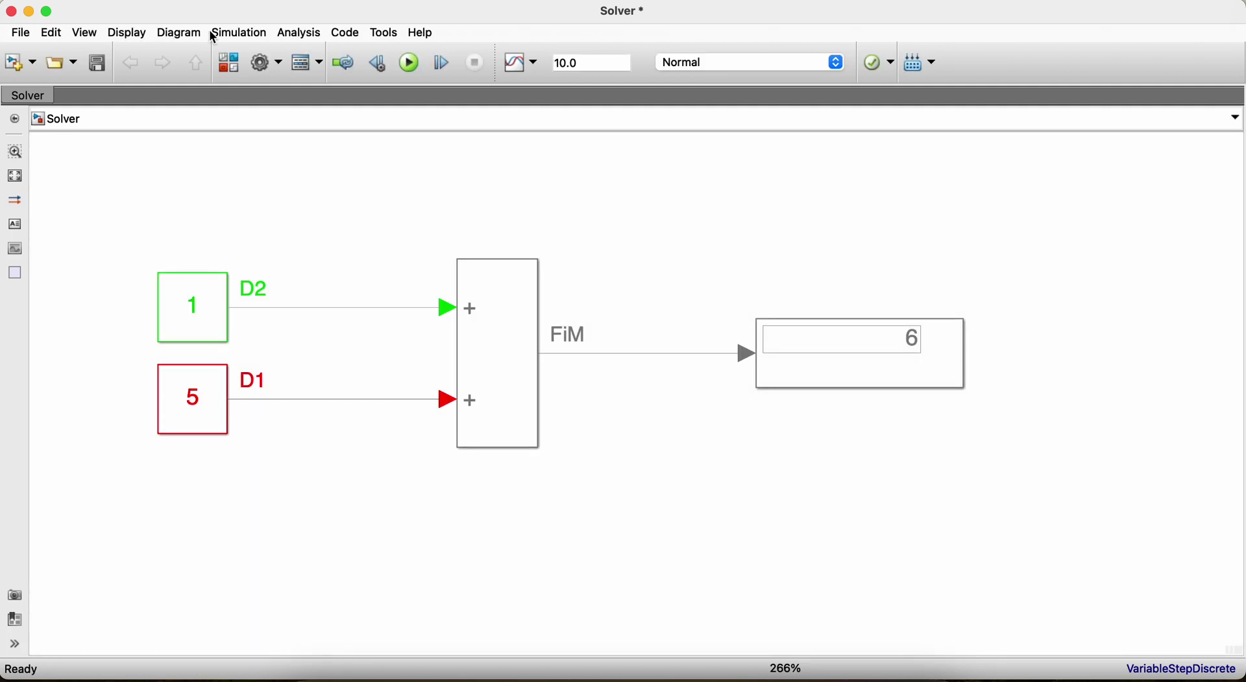
click(30, 11)
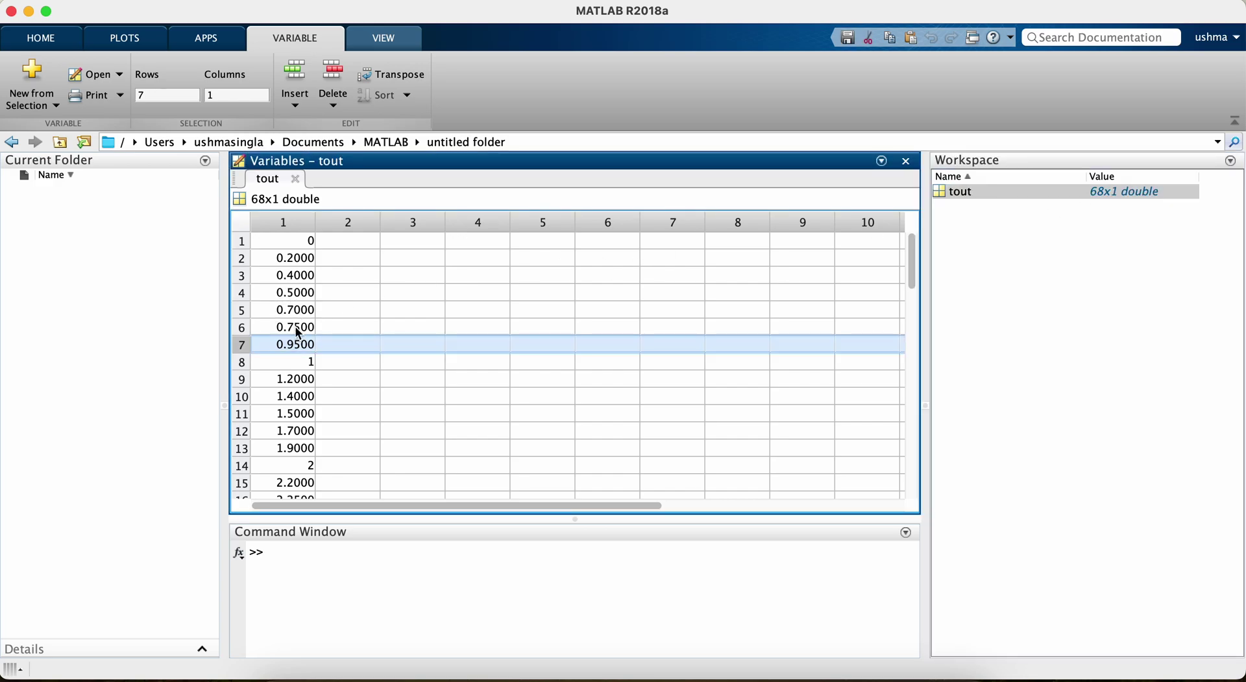
click(296, 265)
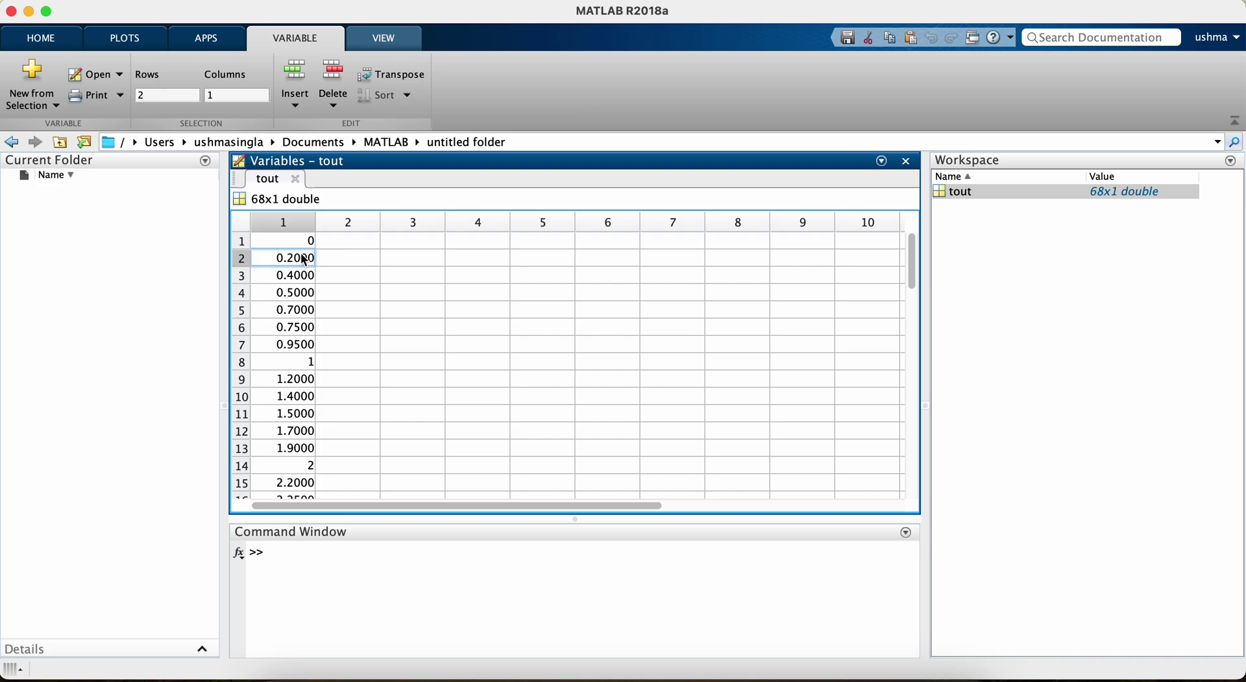
click(294, 278)
click(294, 294)
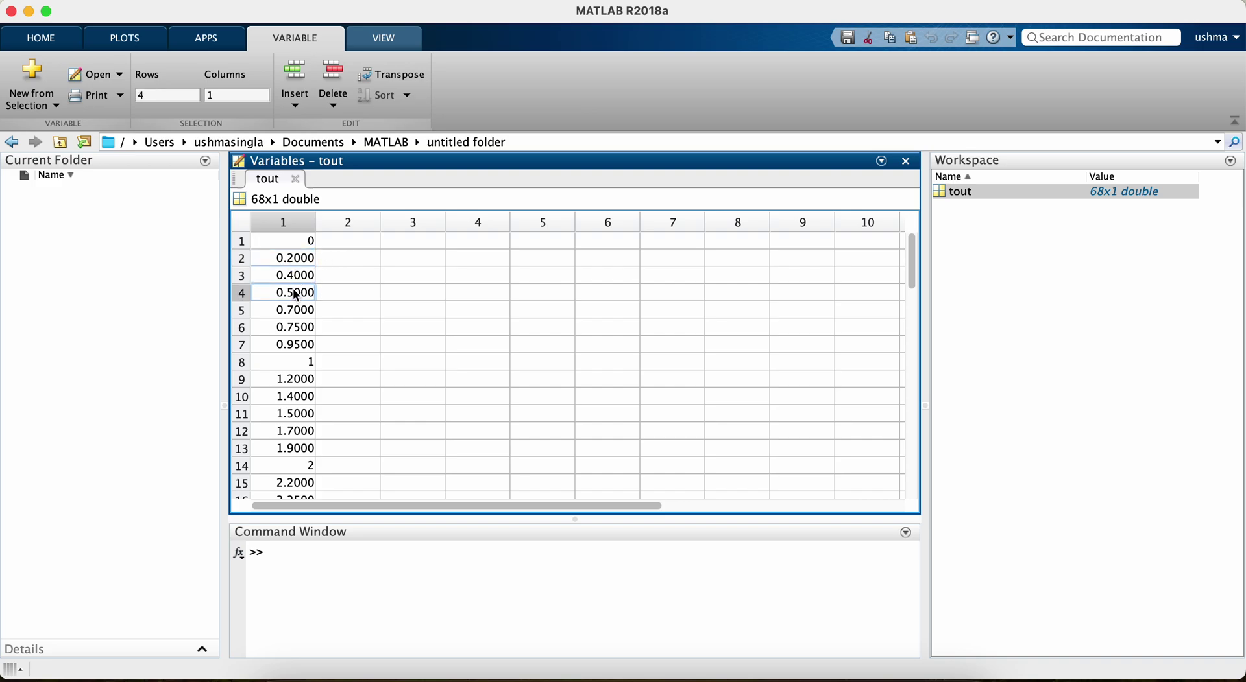
click(292, 312)
click(293, 329)
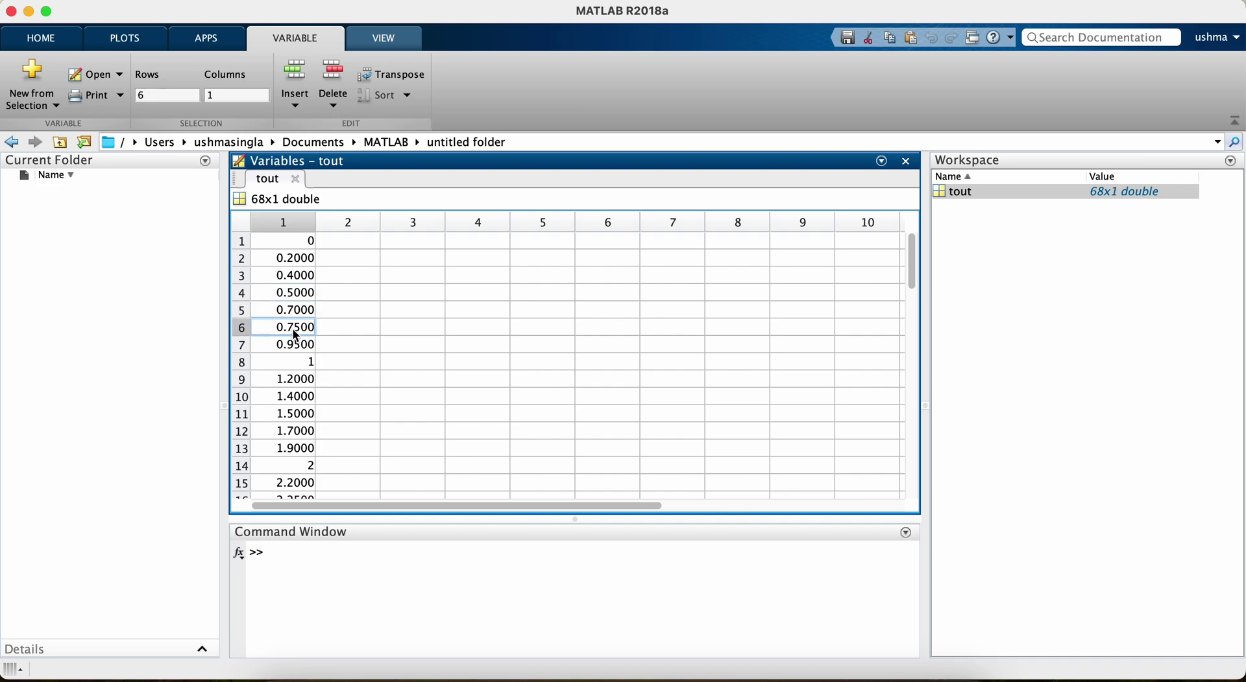
- Compare the intervals between successive tout time values from row 3 to row 8
click(300, 279)
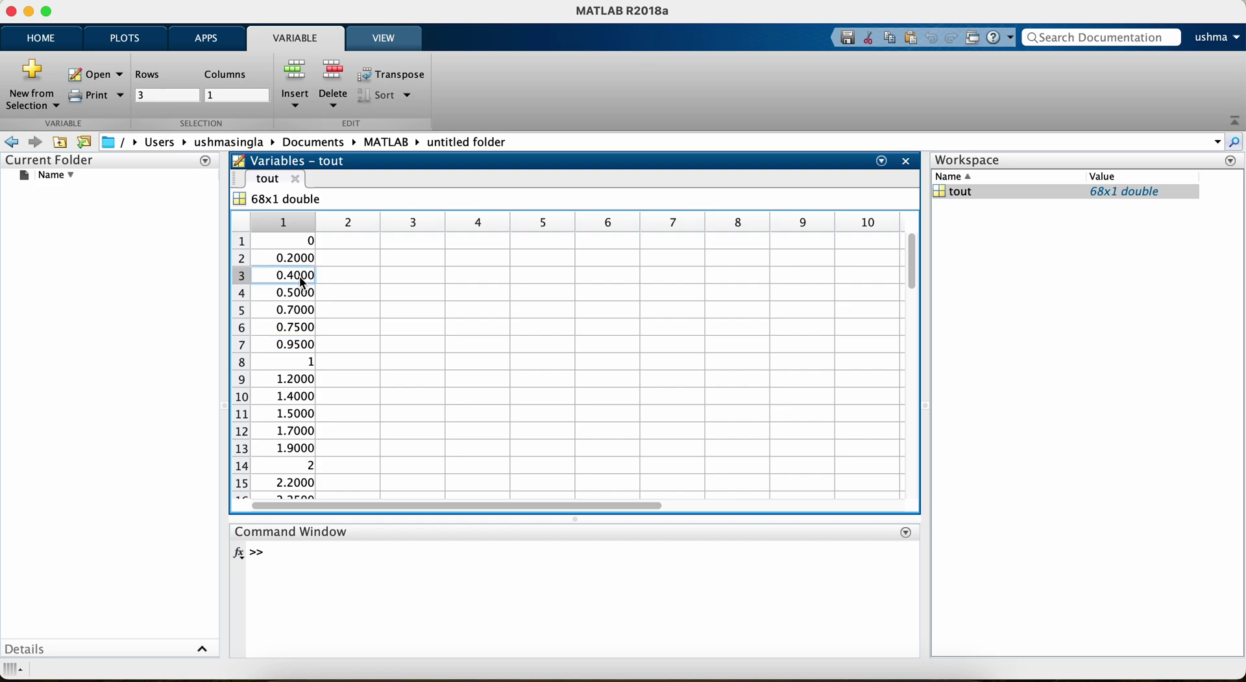
click(303, 300)
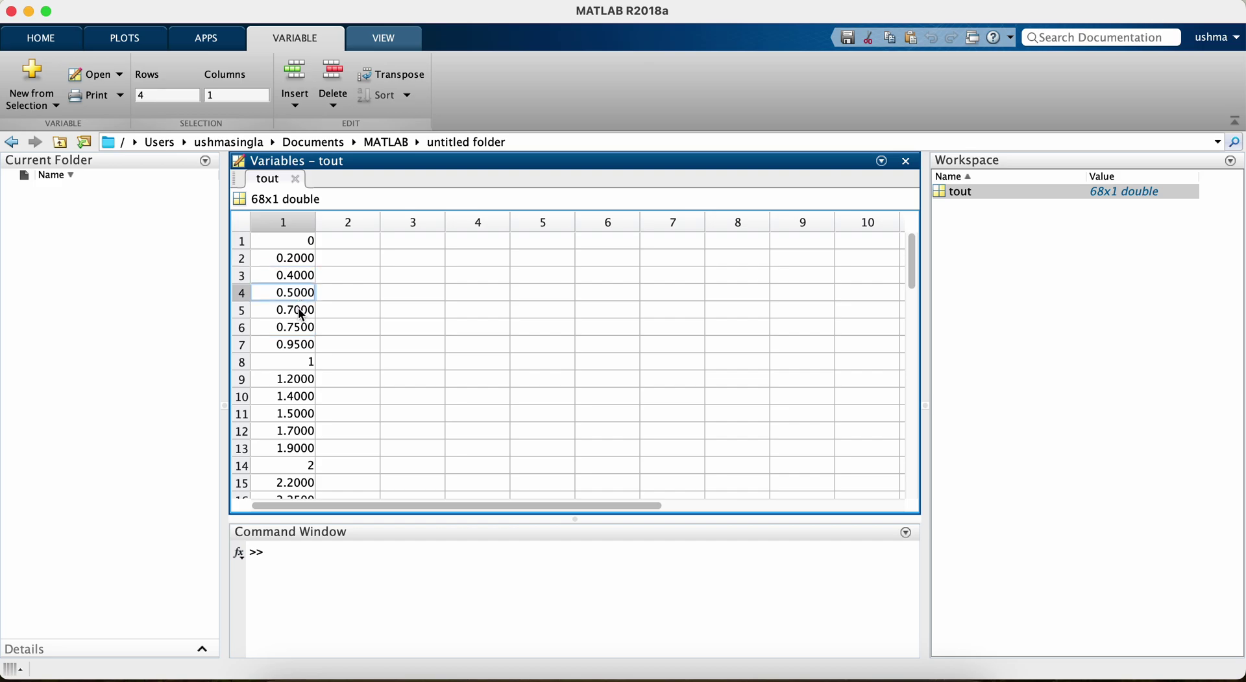
click(302, 313)
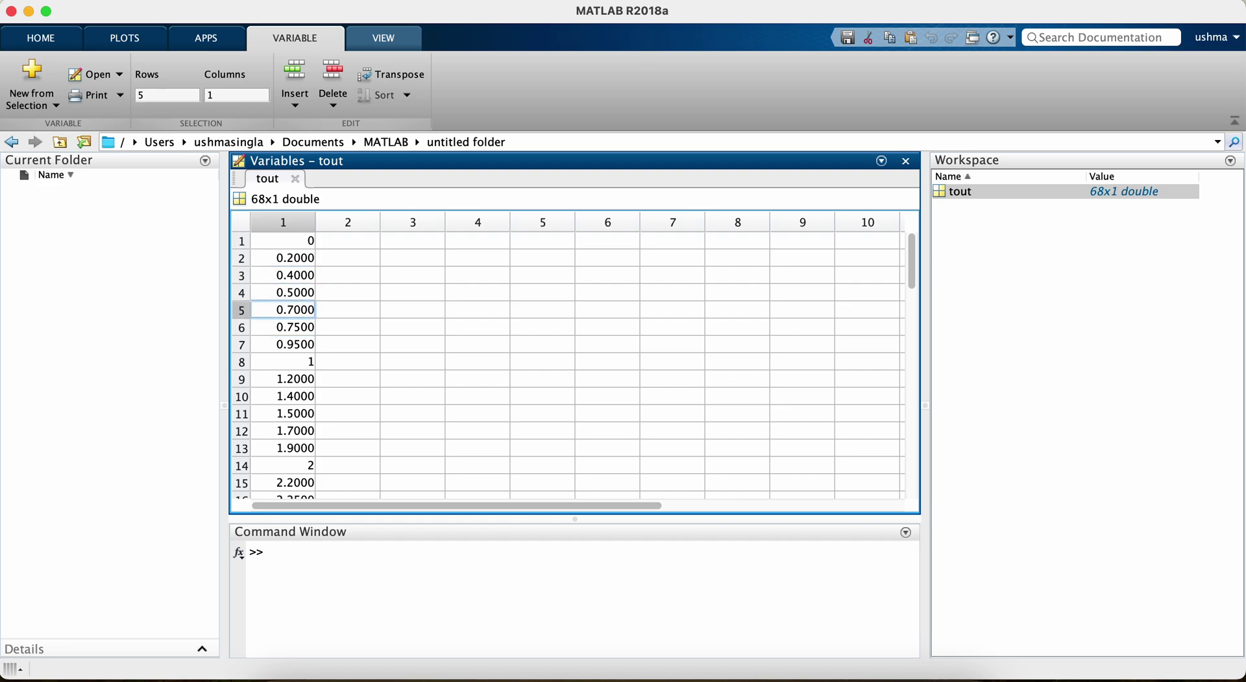
click(301, 334)
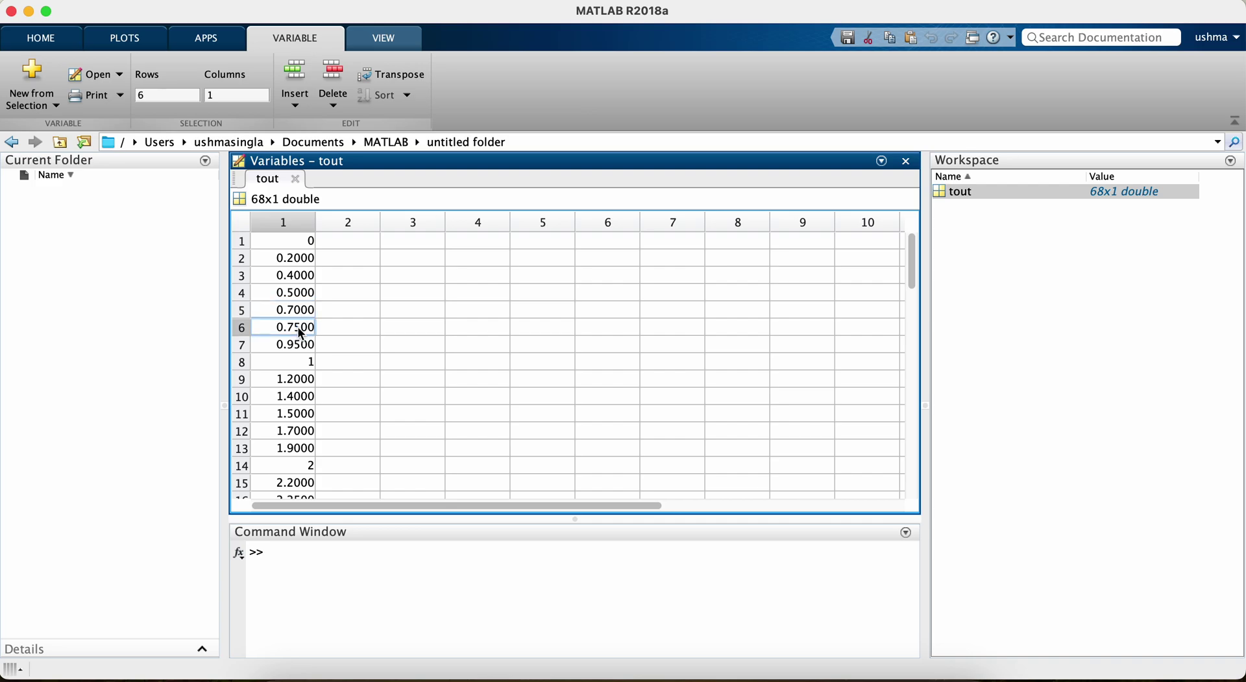
click(310, 313)
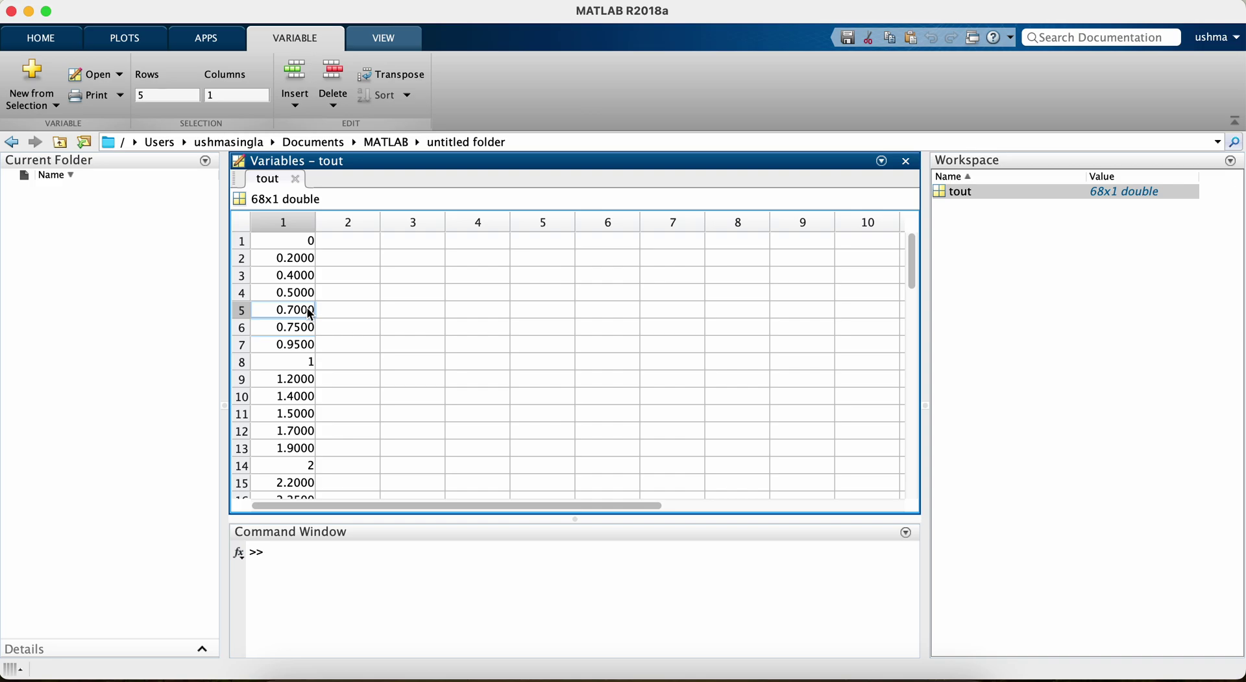
click(308, 334)
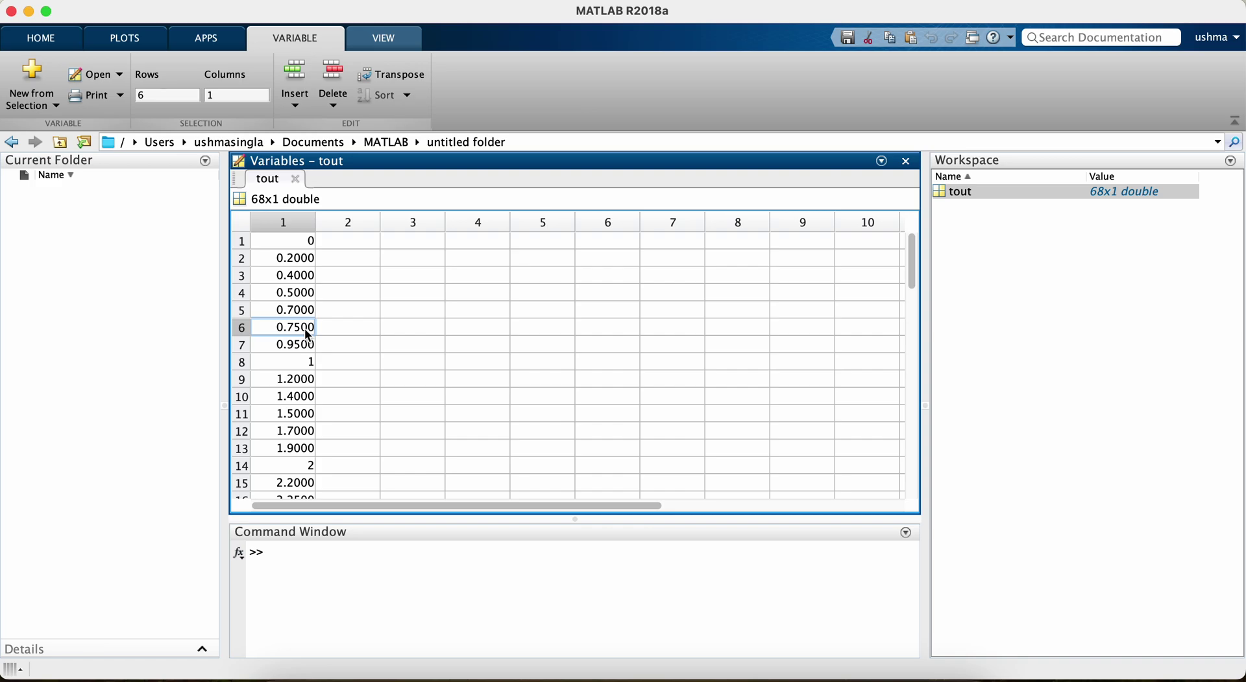
click(306, 345)
click(306, 367)
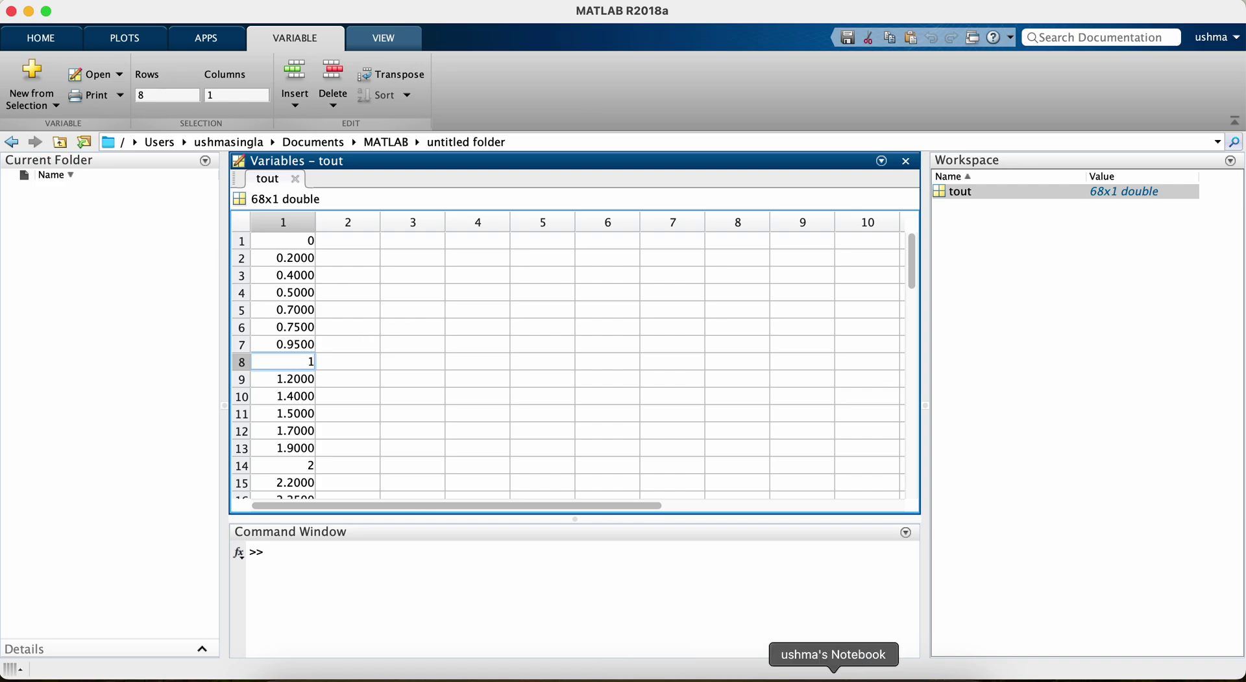
- Switch to OneNote to view the Solvers page with the auto solver heuristics table and the solver flowchart
click(833, 678)
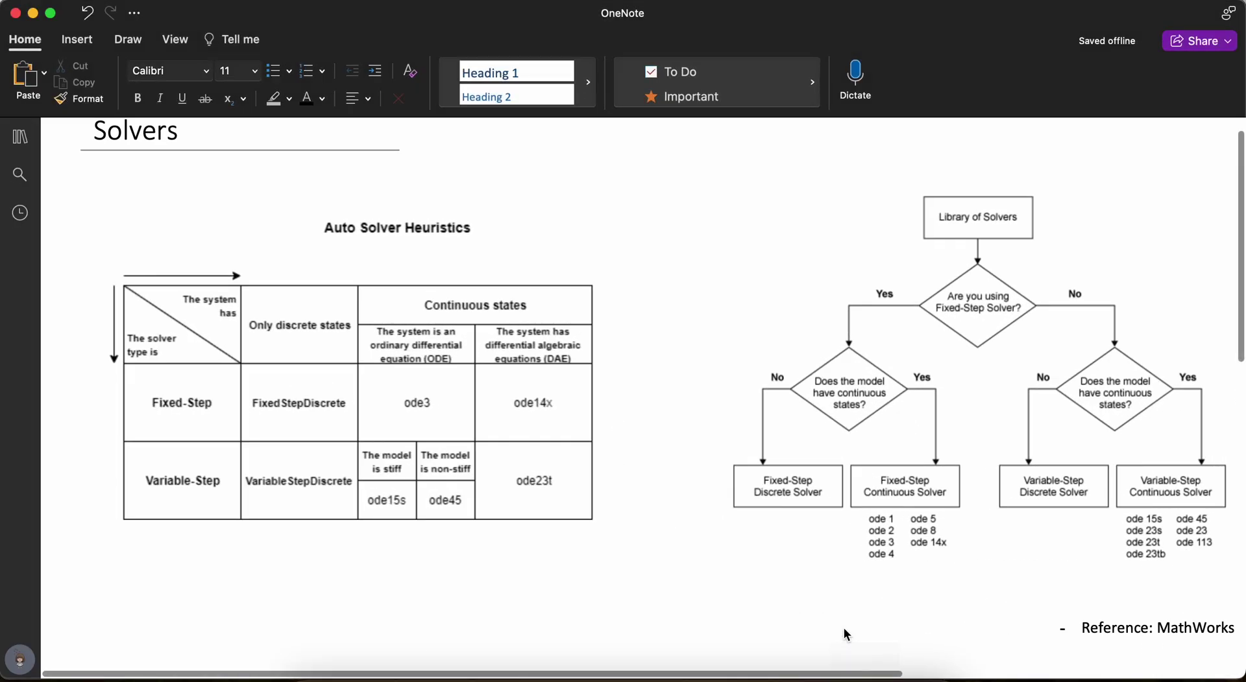